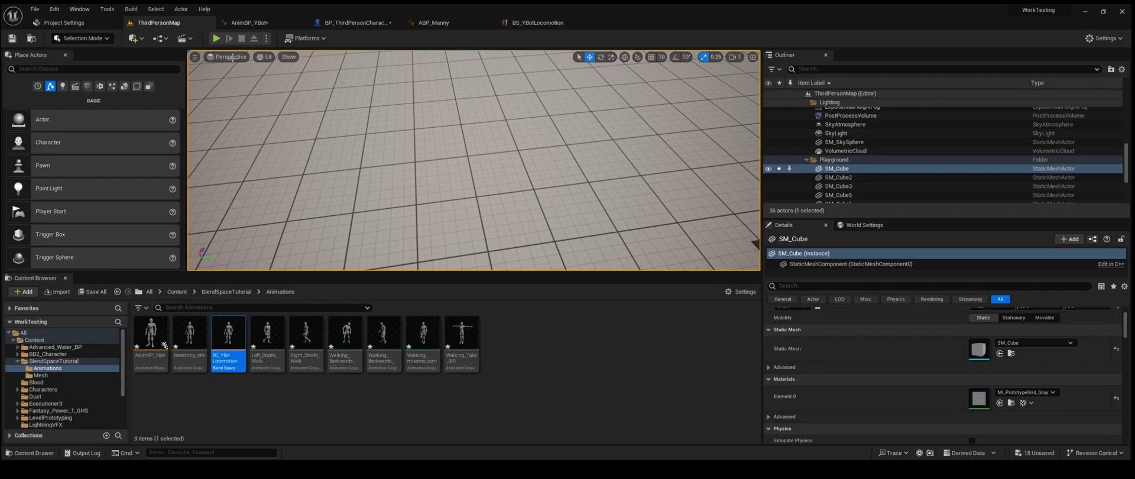
Play-test the level, walking the character forward, then stop the test.
click(217, 38)
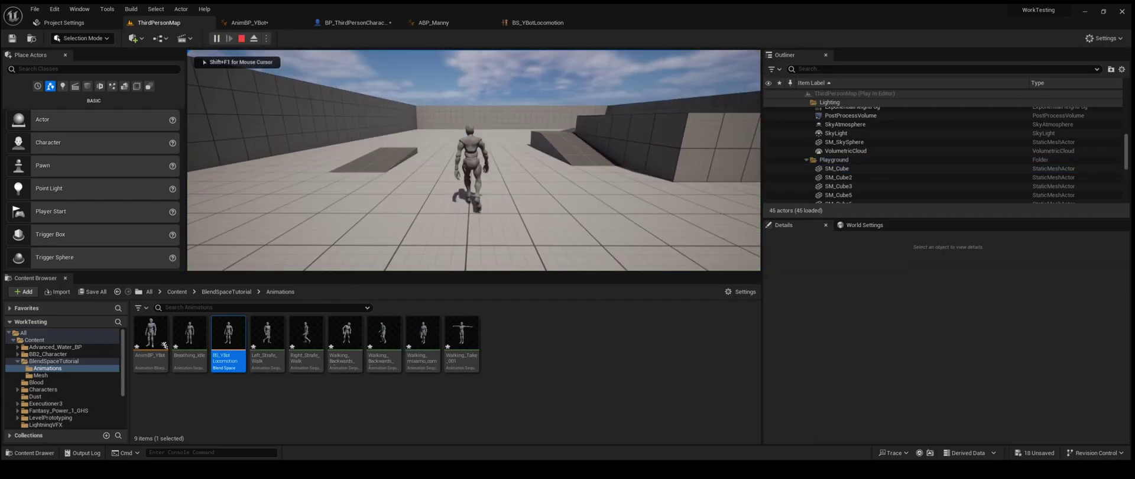
key(w)
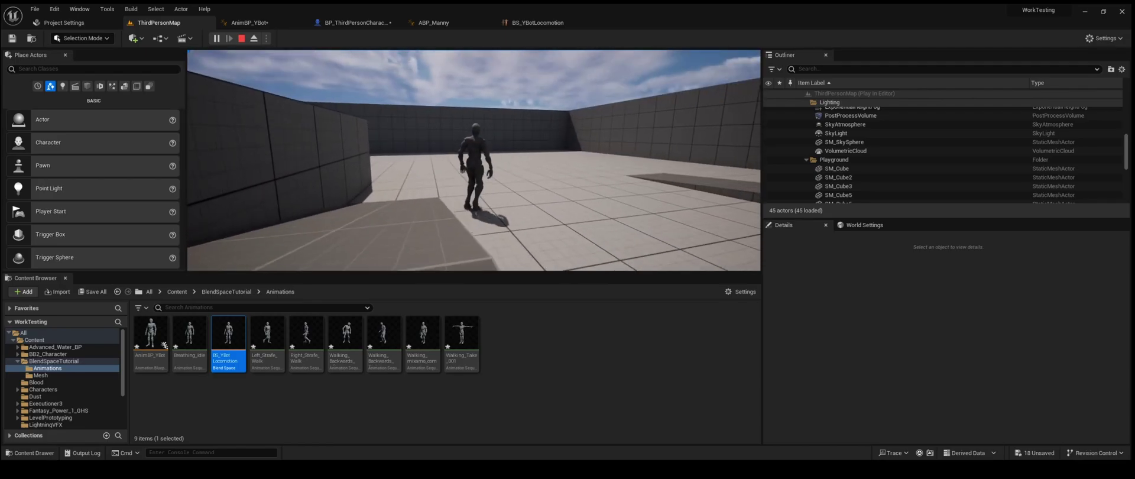
key(Escape)
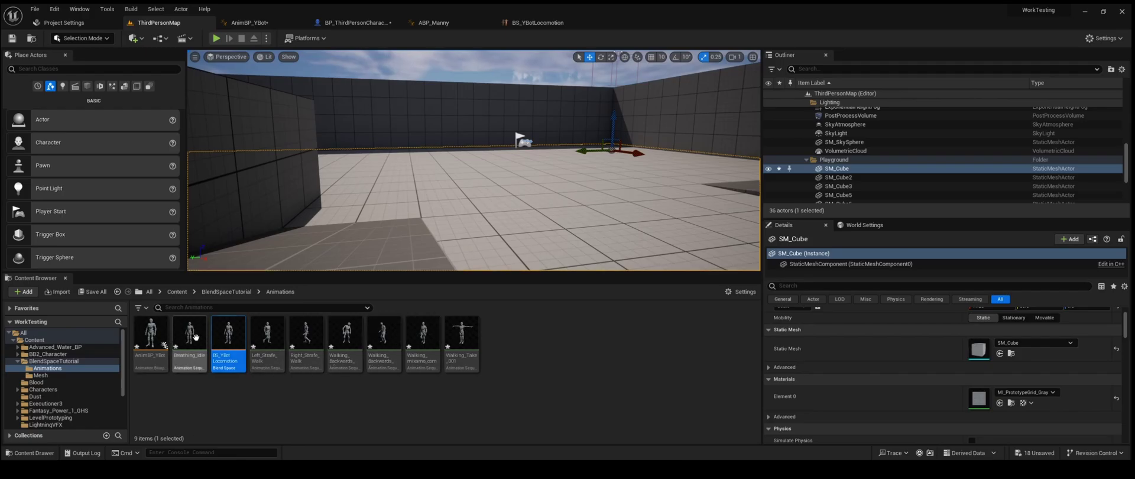
Open Right_Strafe_Walk, frame its preview around the character, and go back to ThirdPersonMap.
double_click(305, 335)
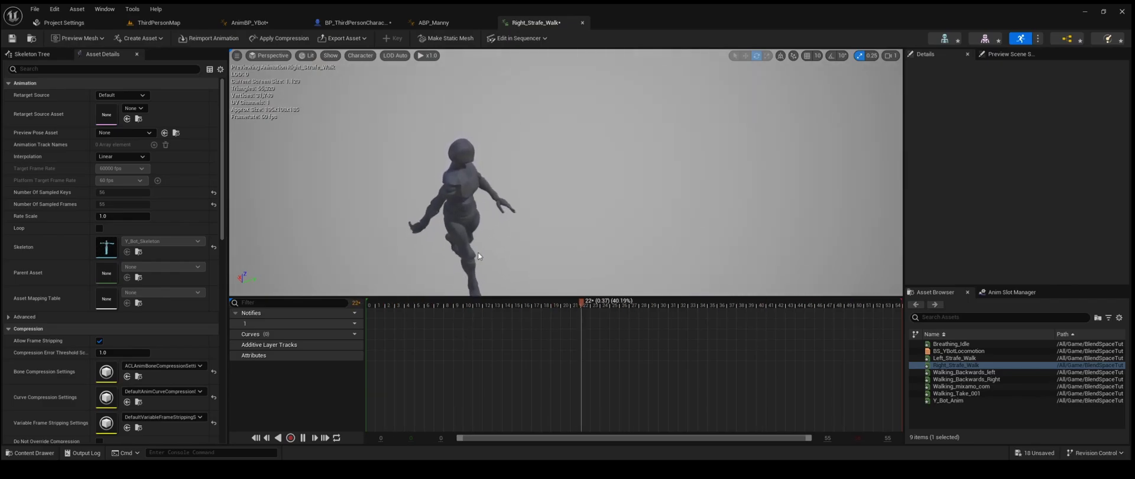
right_drag(523, 222, 484, 249)
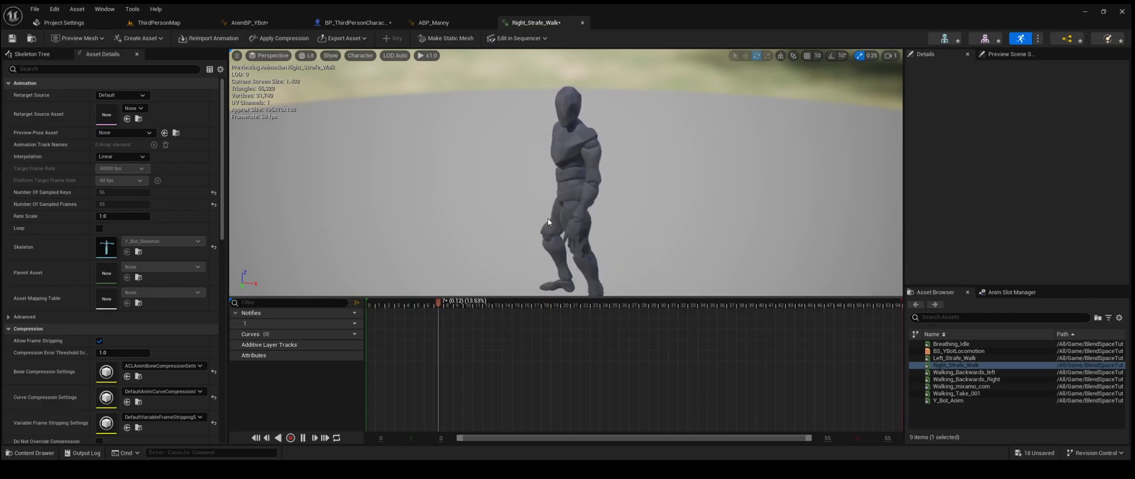
right_drag(548, 223, 548, 222)
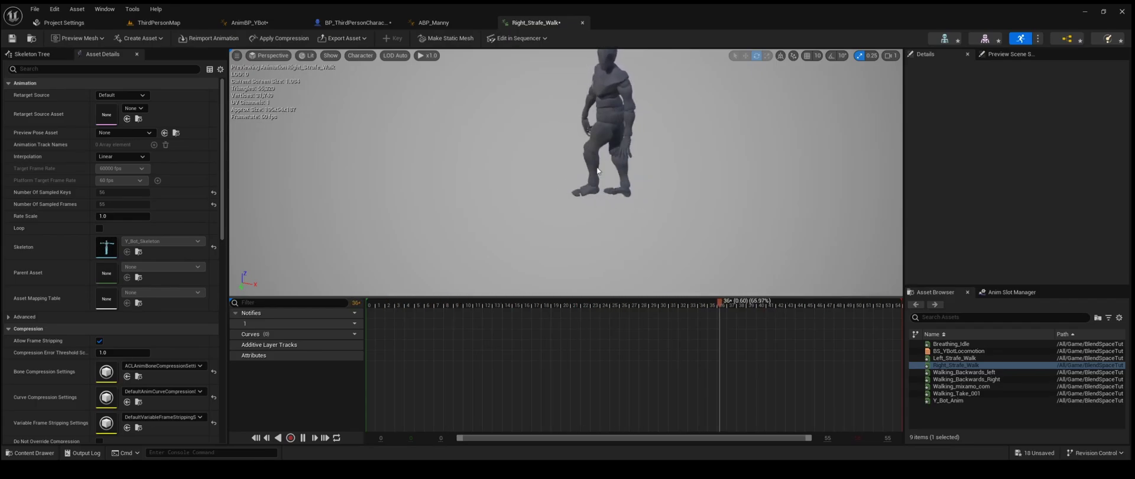
right_drag(613, 180, 667, 179)
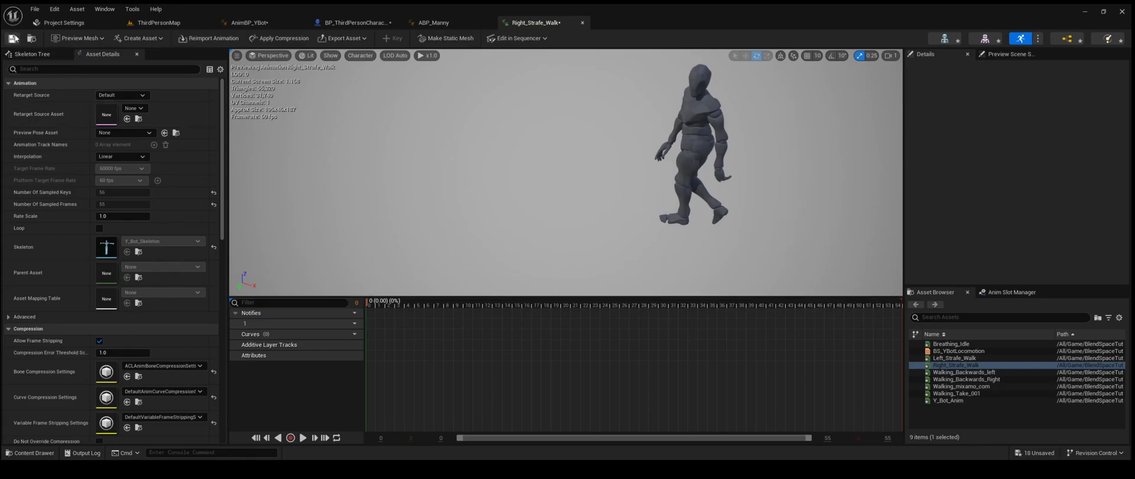
click(159, 22)
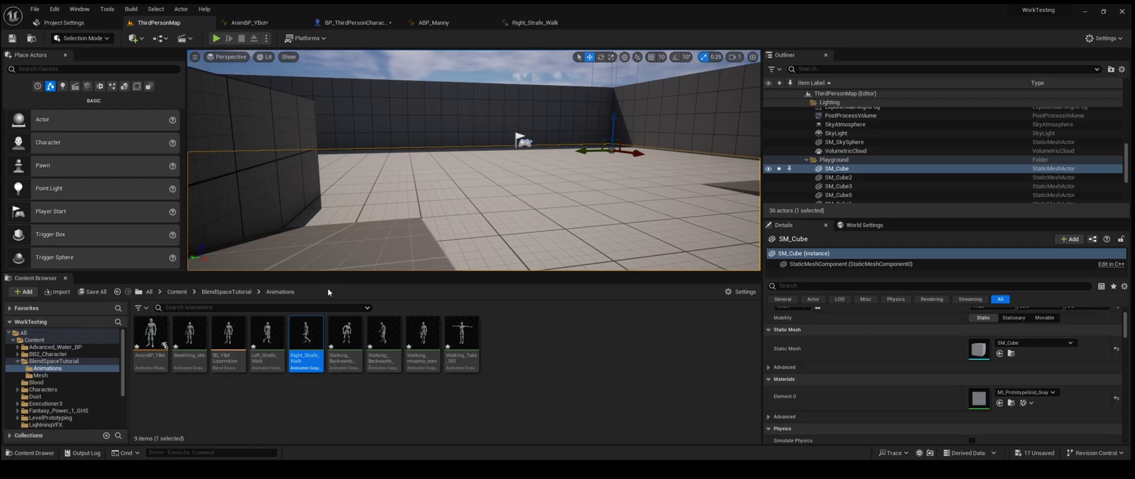
Open Walking_Backwards_left, orbit the preview to eye level, and play it.
click(343, 344)
double_click(344, 344)
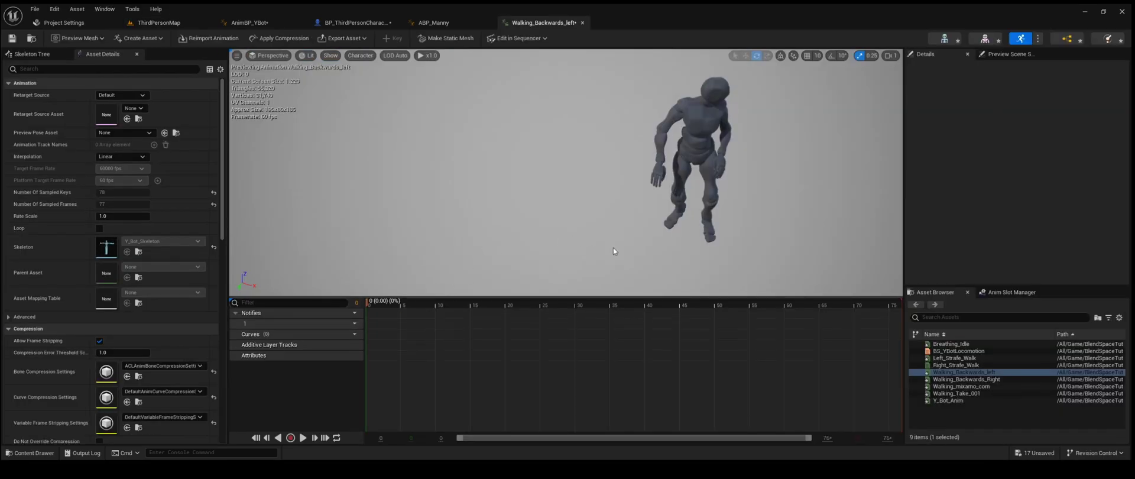
middle_drag(700, 137, 641, 190)
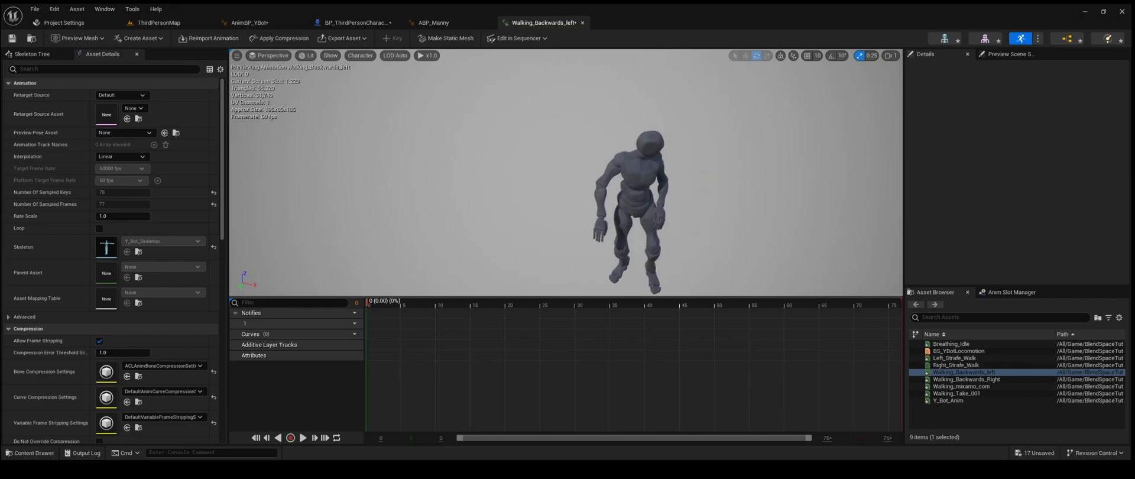
right_drag(684, 145, 684, 146)
right_drag(580, 191, 579, 190)
key(space)
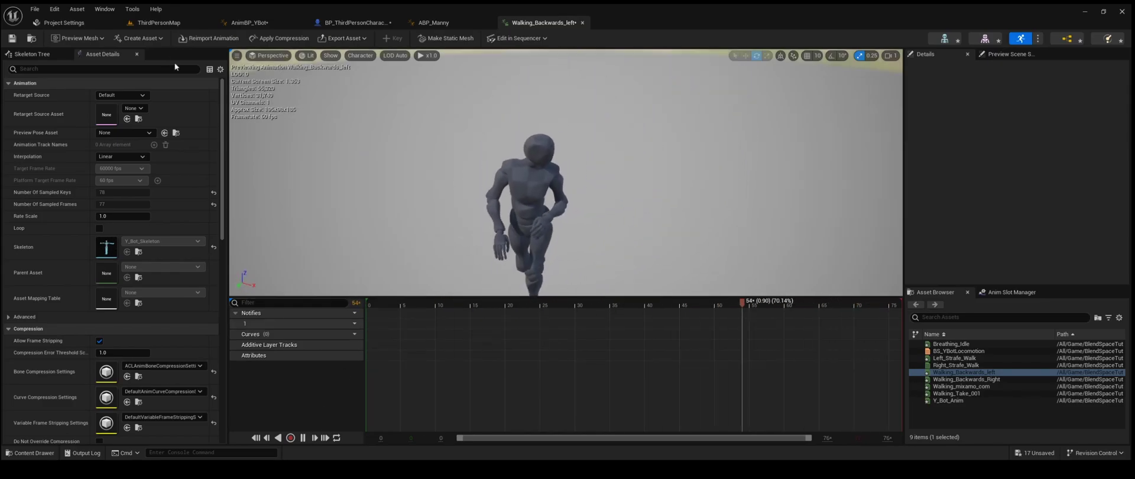
Back in ThirdPersonMap, open Walking_Backwards_Right, then return to the level.
click(158, 22)
double_click(384, 342)
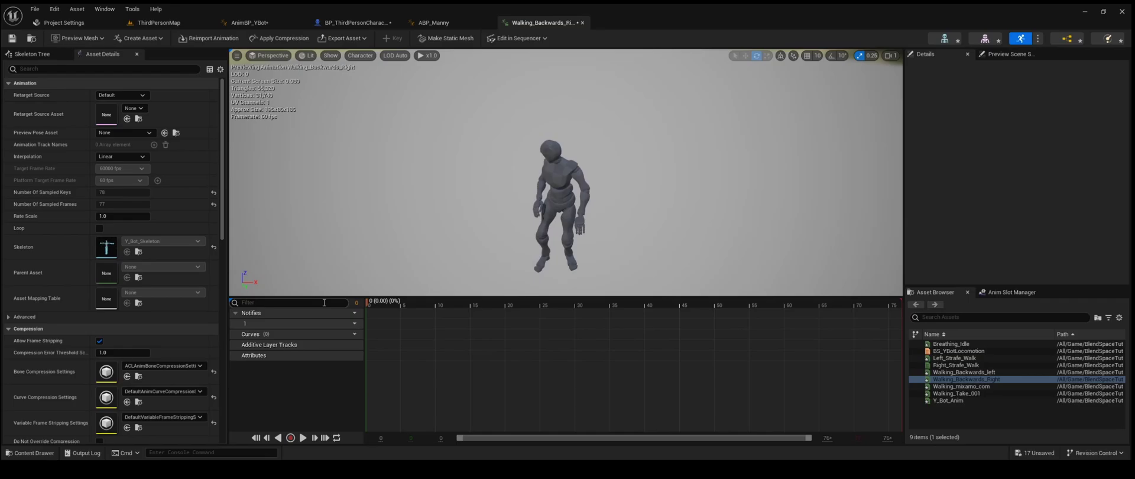
click(135, 22)
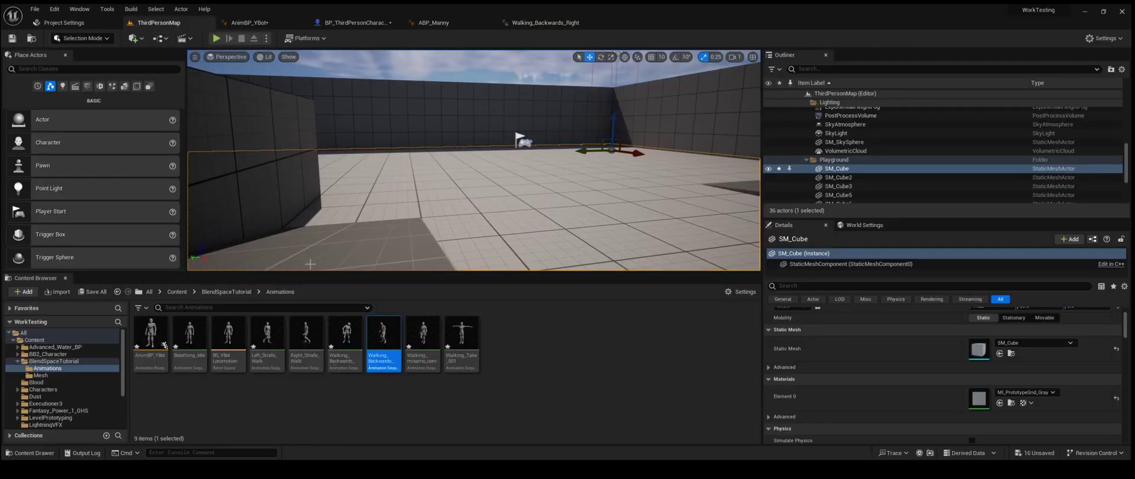
Open Walking_mixamo_com, then Right_Strafe_Walk, returning to ThirdPersonMap after each, and clear the selection.
double_click(429, 332)
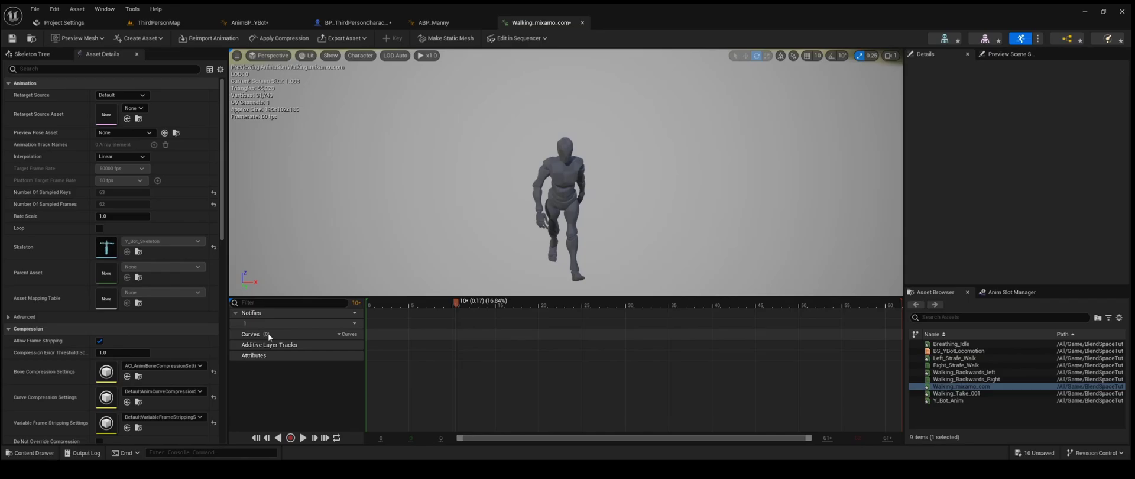
click(168, 23)
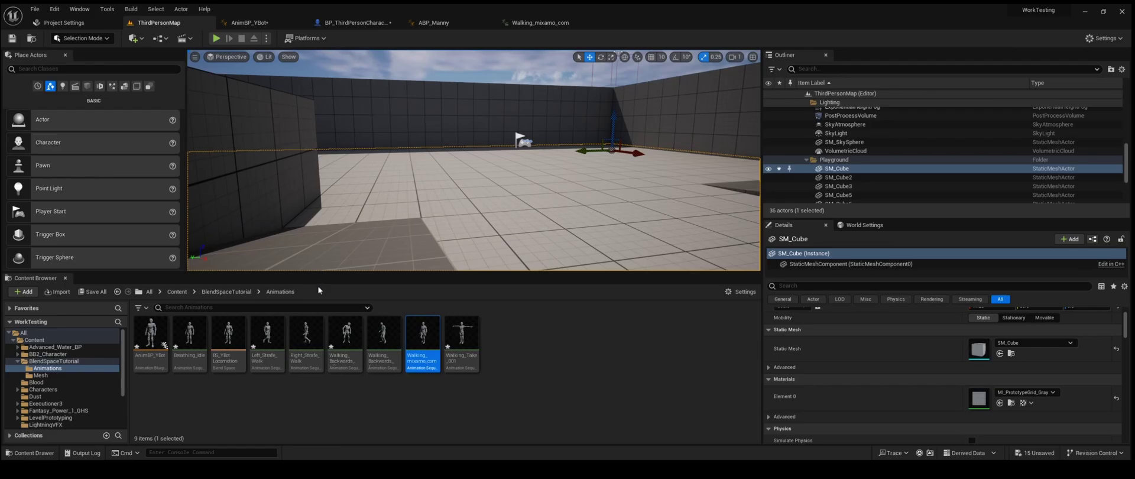
double_click(306, 336)
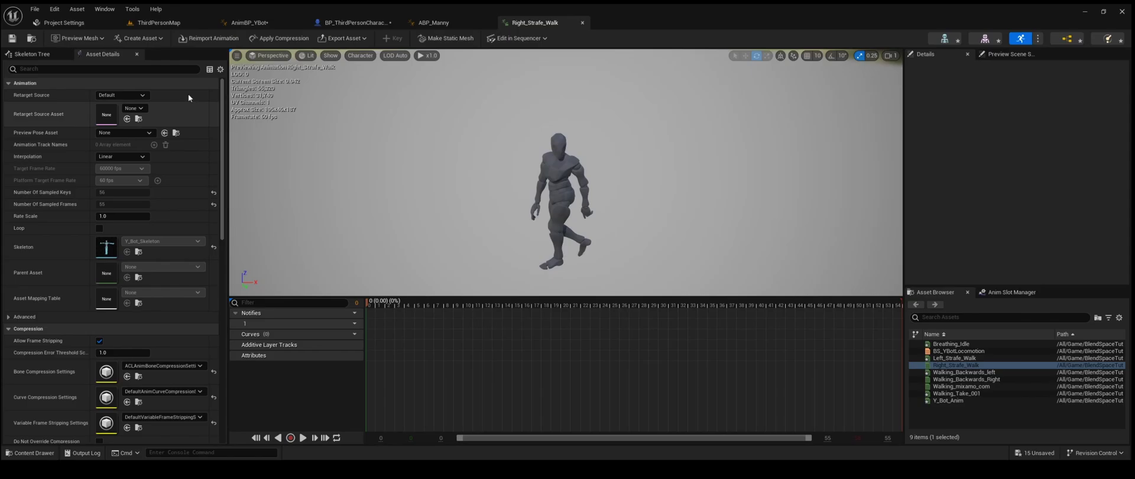
click(162, 22)
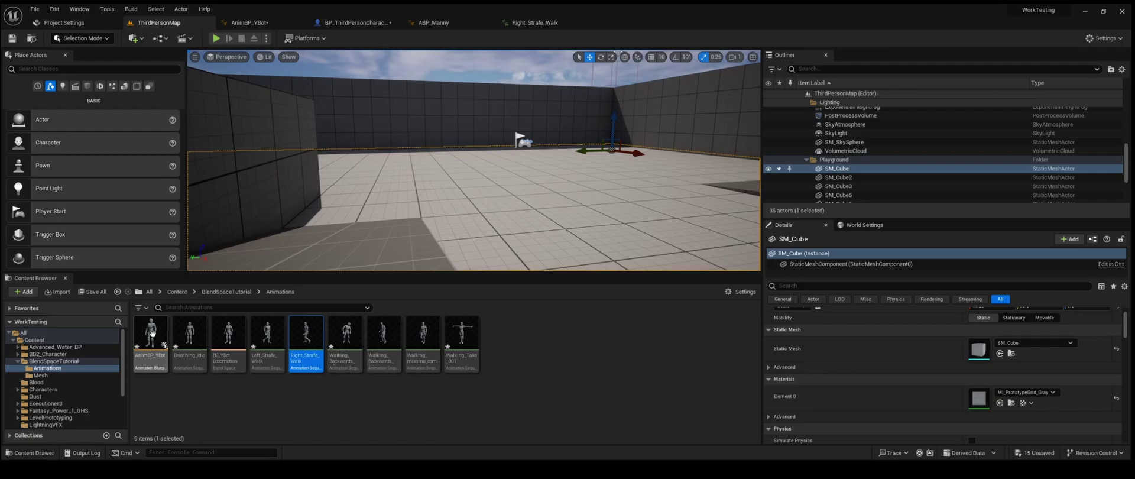
click(329, 420)
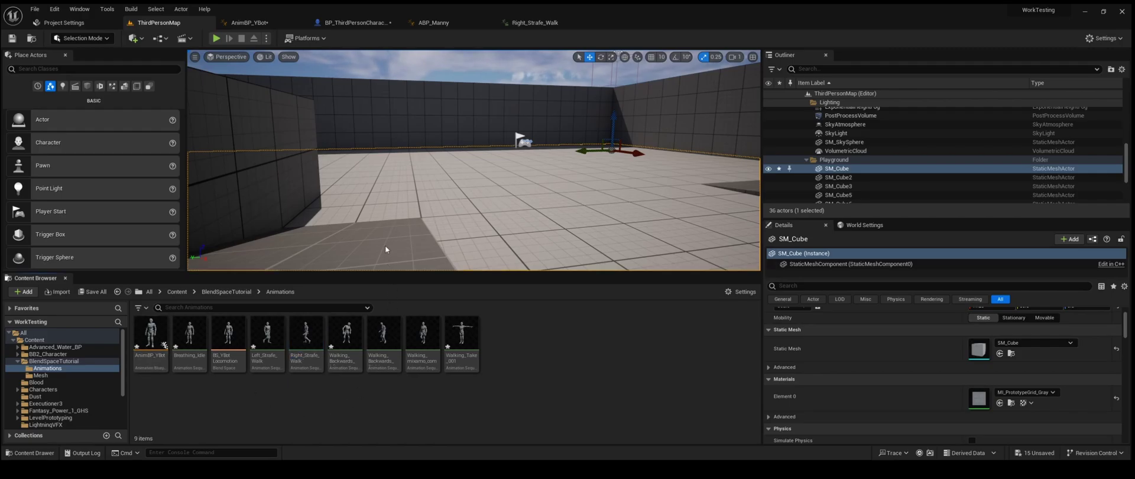
Open AnimBP_YBot and inspect the Direction and Speed variables feeding BS_YBotLocomotion.
double_click(148, 327)
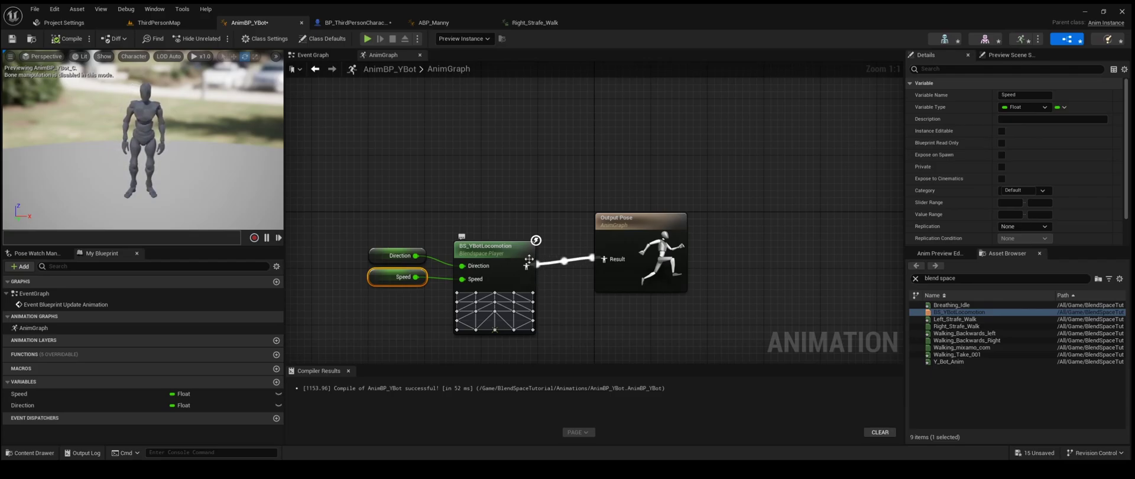
click(393, 255)
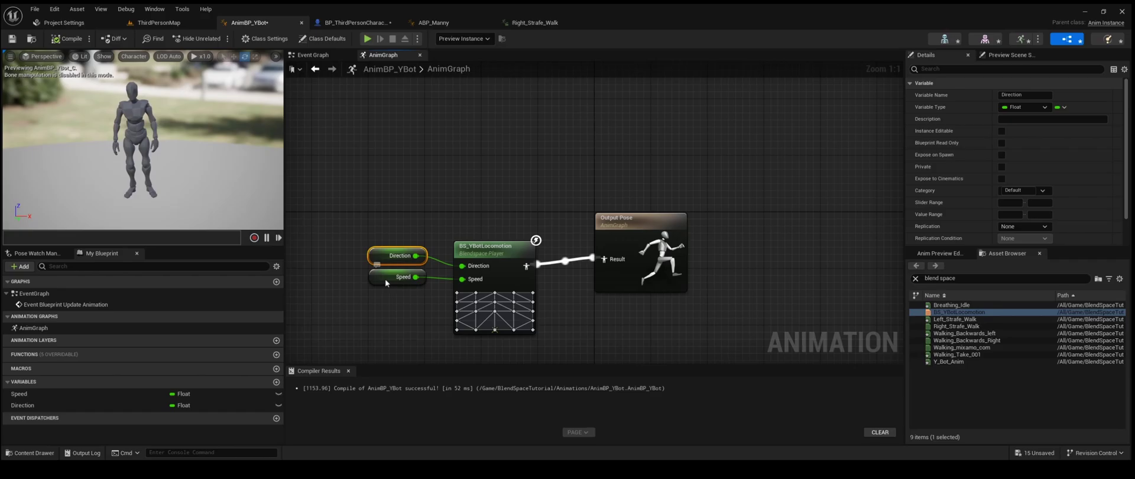
click(389, 279)
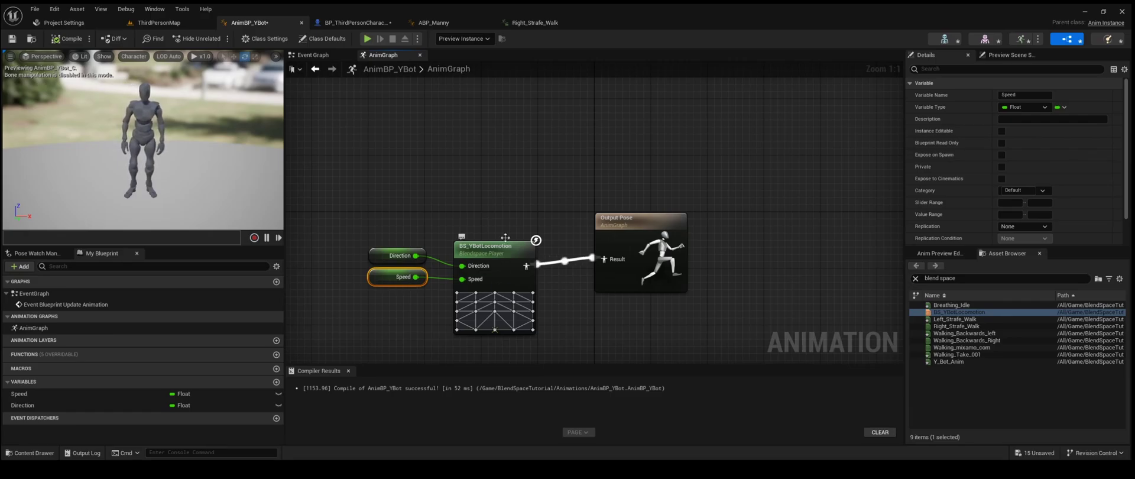
In the Event Graph, arrange Get Velocity, Try Get Pawn Owner and Vector Length for Speed.
click(314, 56)
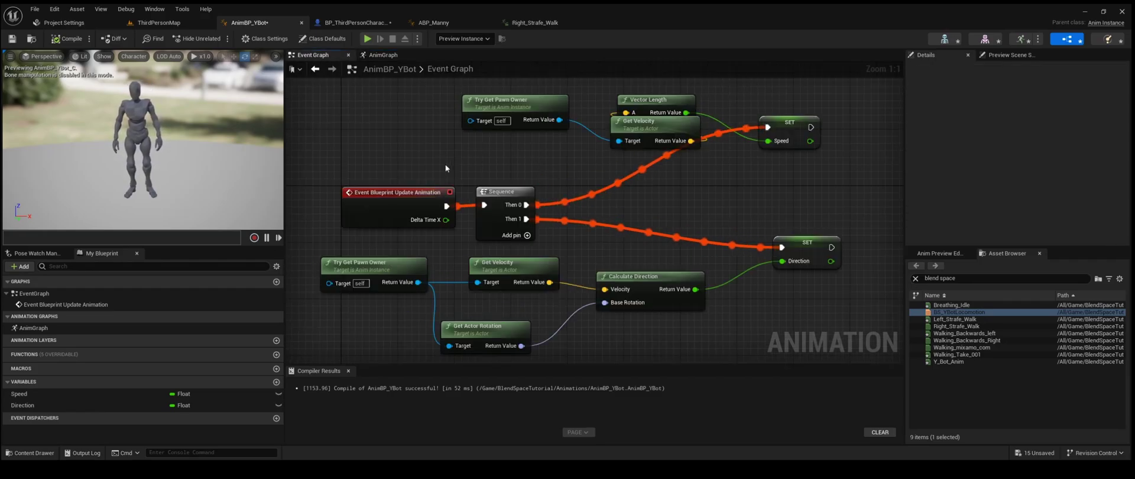
right_drag(445, 164, 445, 189)
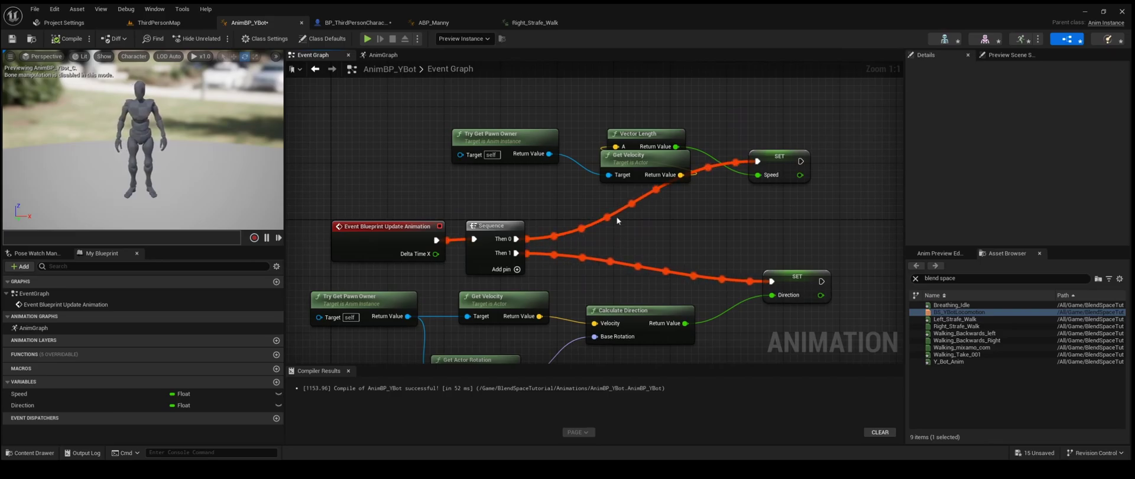
drag(619, 156, 534, 93)
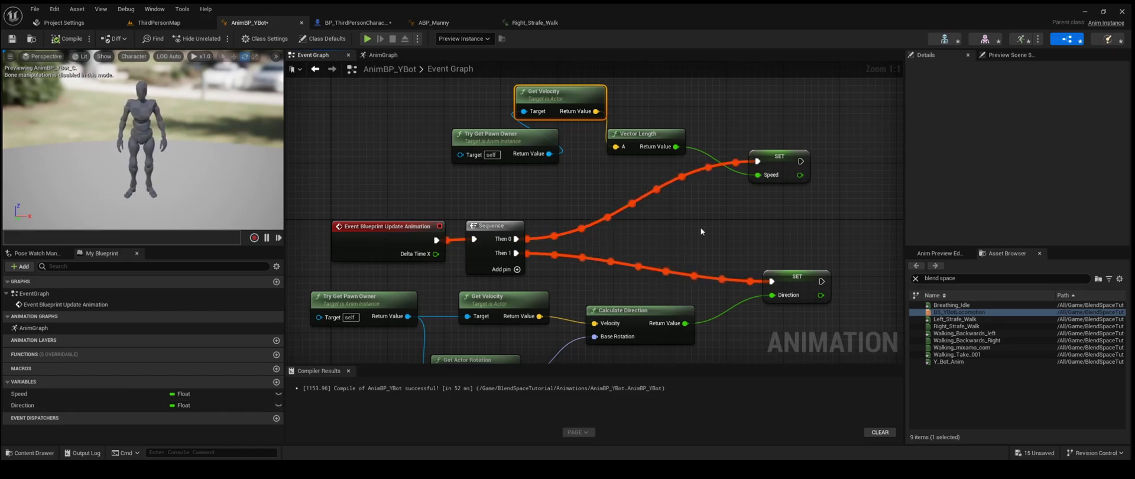
right_drag(704, 230, 696, 253)
drag(521, 160, 419, 123)
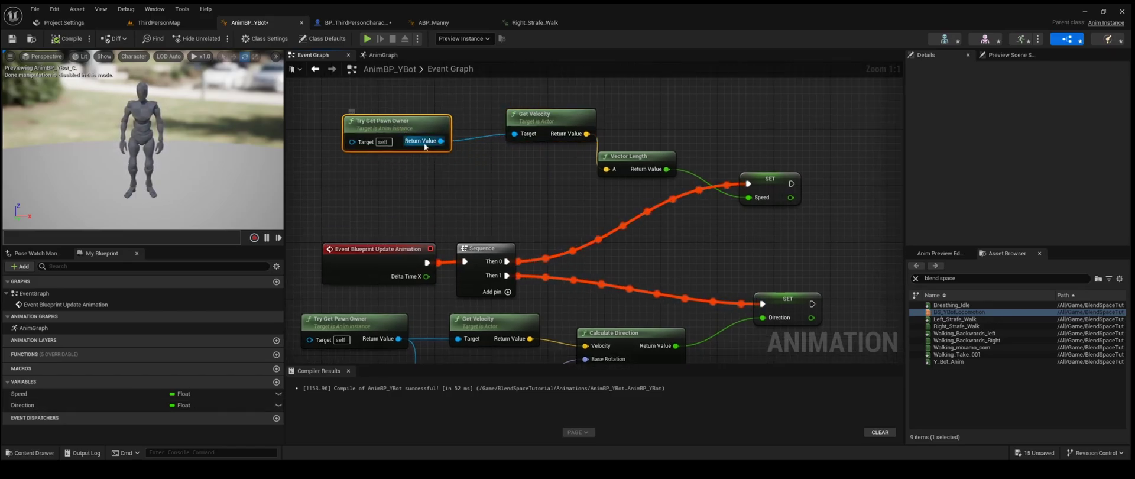
click(543, 113)
click(629, 156)
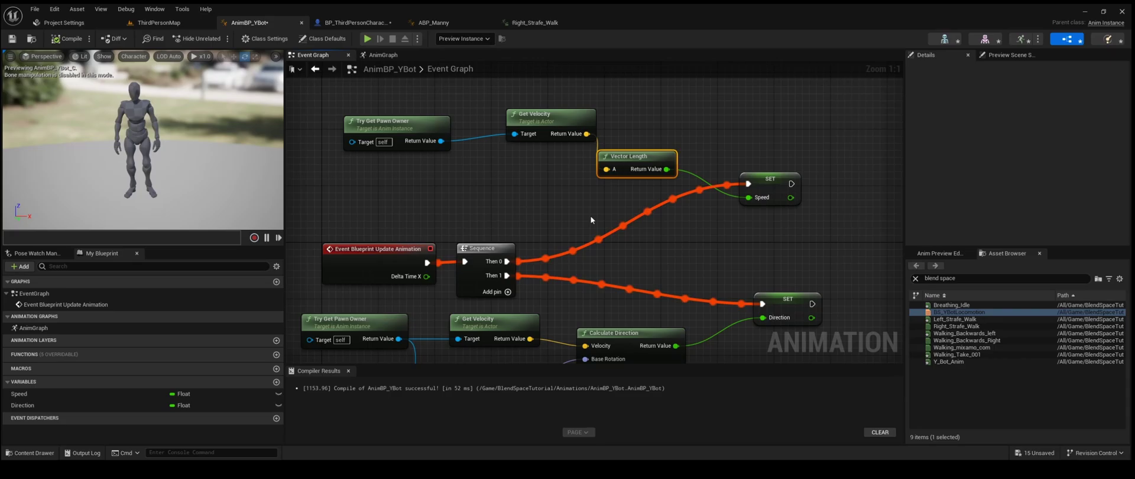
drag(532, 114, 503, 121)
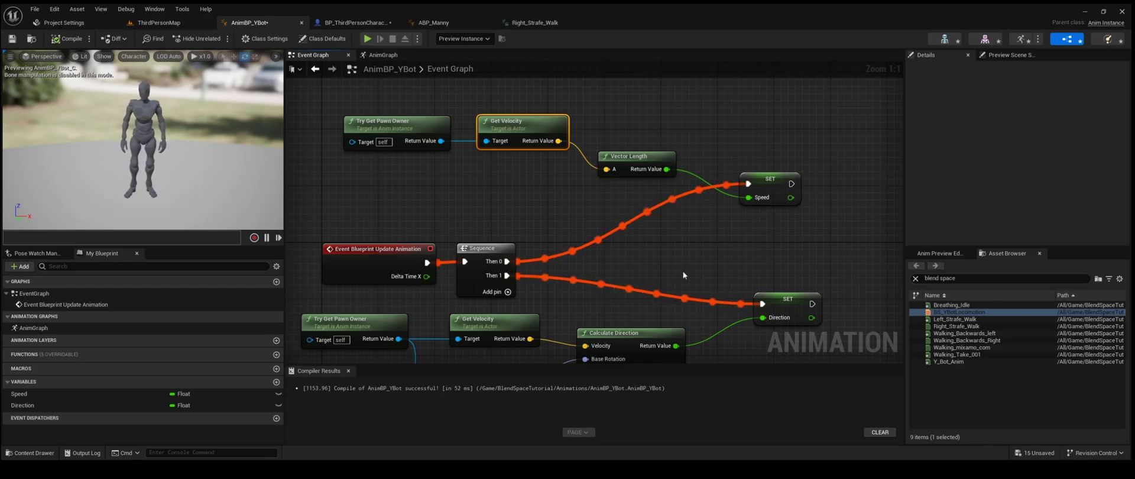
Move Get Actor Rotation beside Get Velocity, review the Calculate Direction chain, and return to ThirdPersonMap.
right_drag(683, 274, 683, 181)
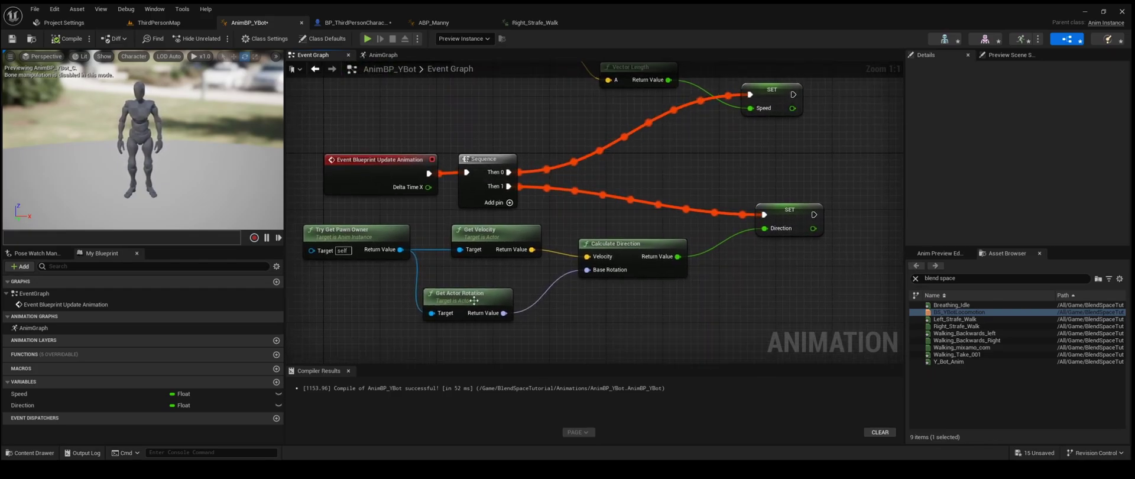
drag(474, 300, 503, 293)
click(624, 244)
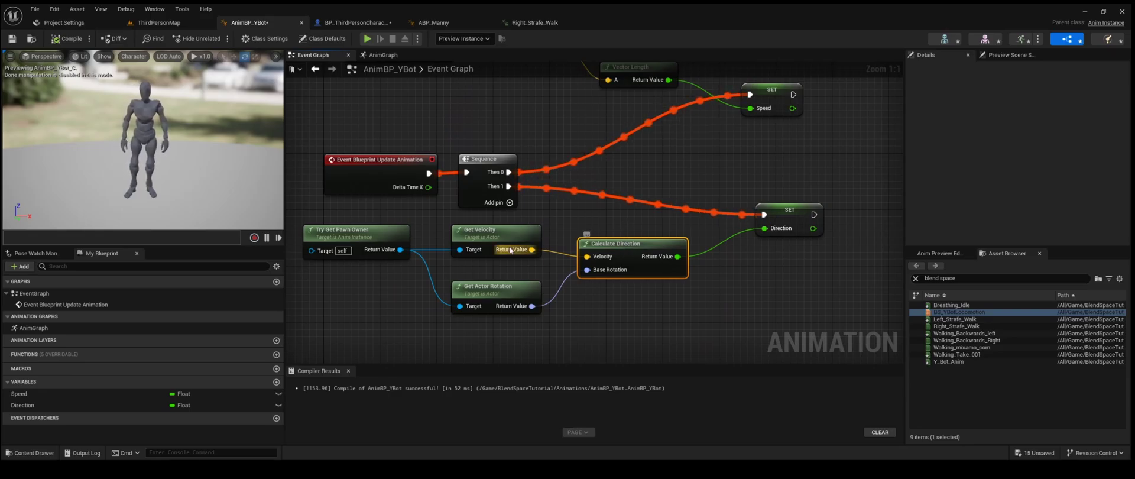
click(441, 220)
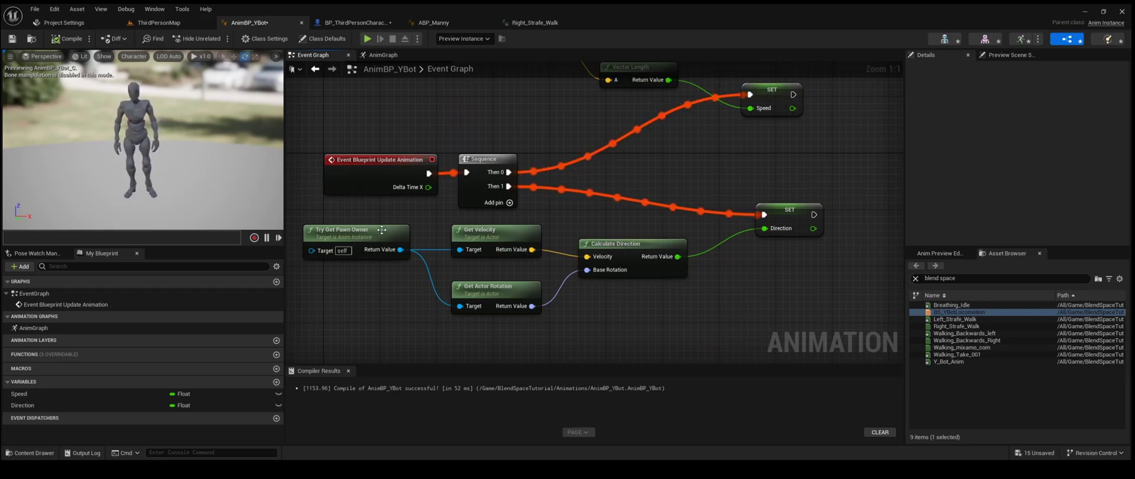
click(351, 236)
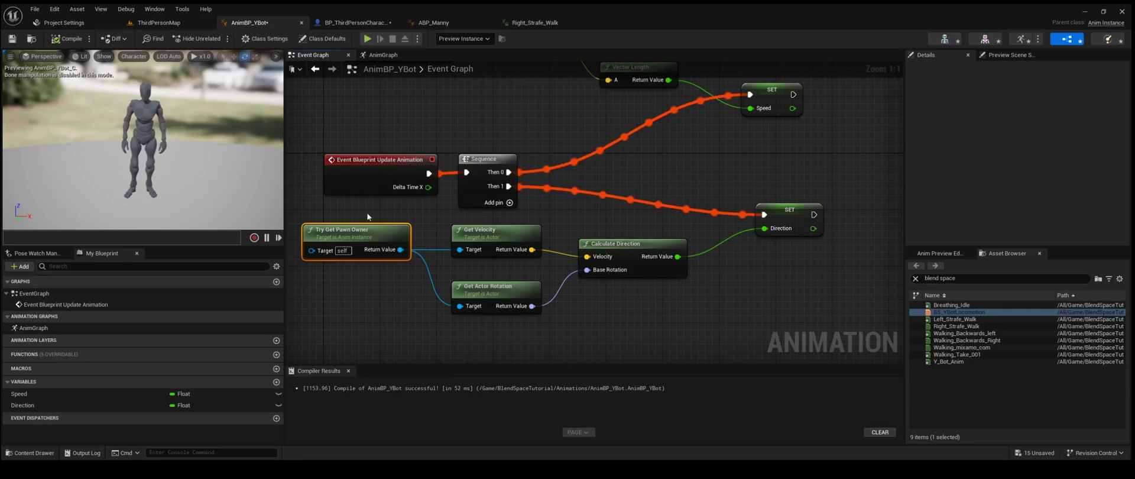
click(368, 217)
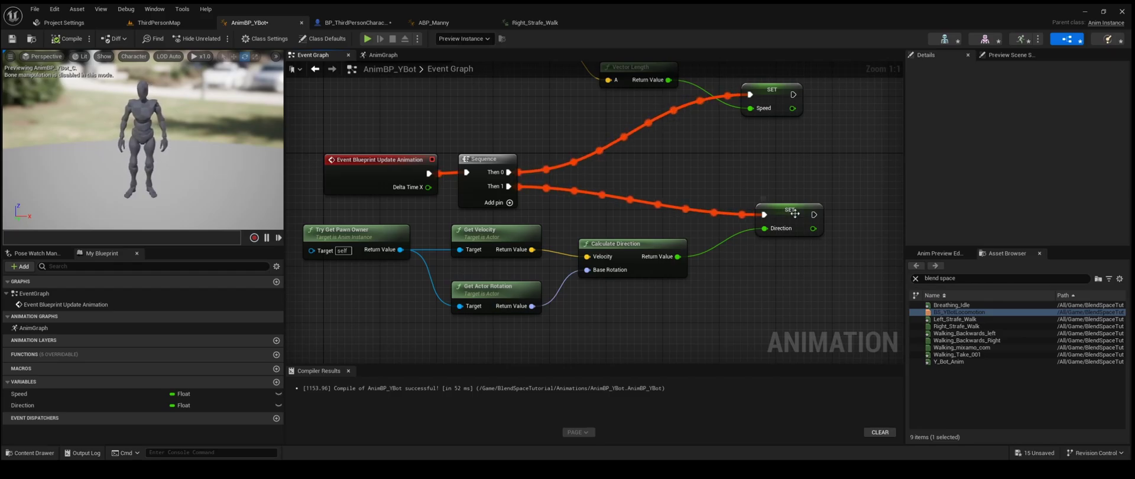
scroll(721, 171, down, 2)
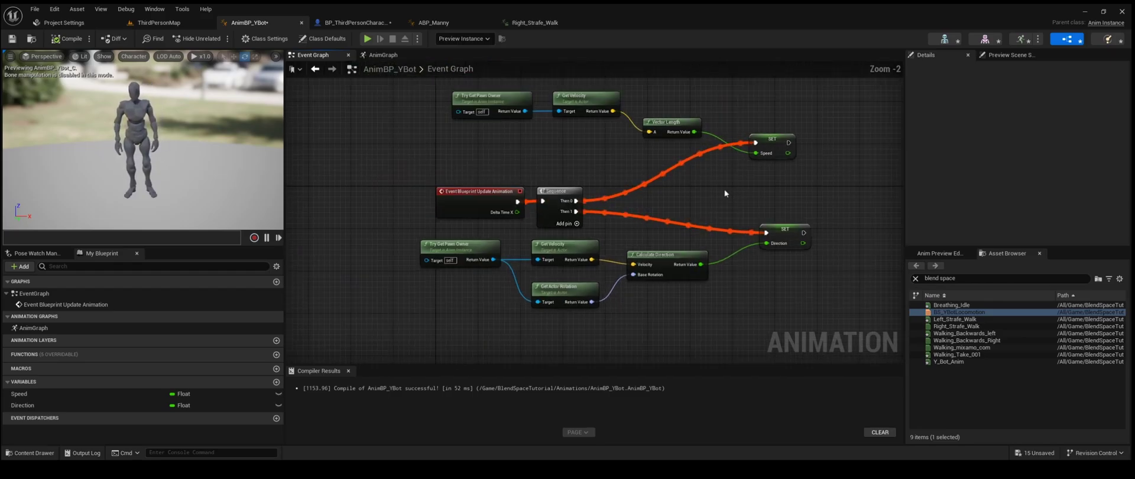
right_drag(726, 193, 701, 223)
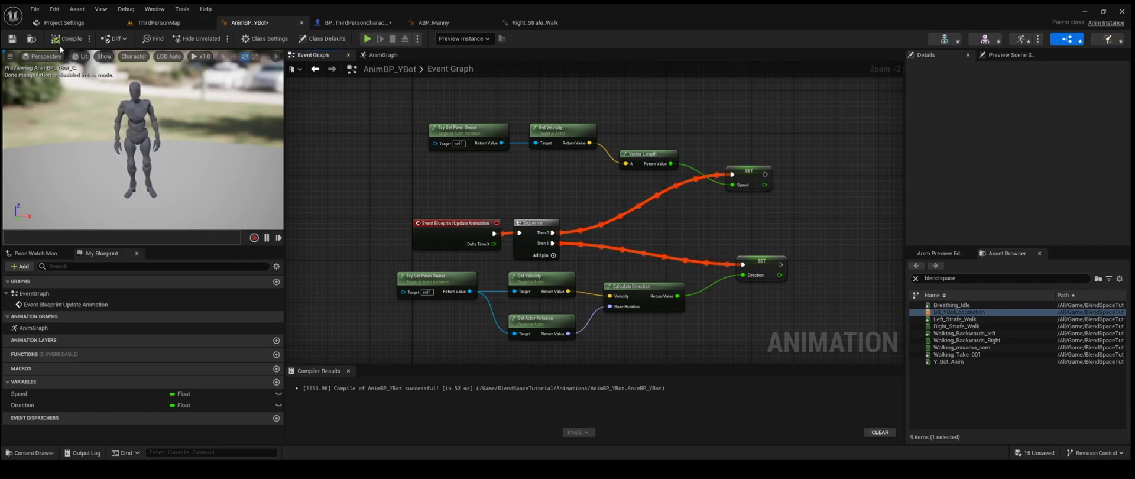
click(158, 22)
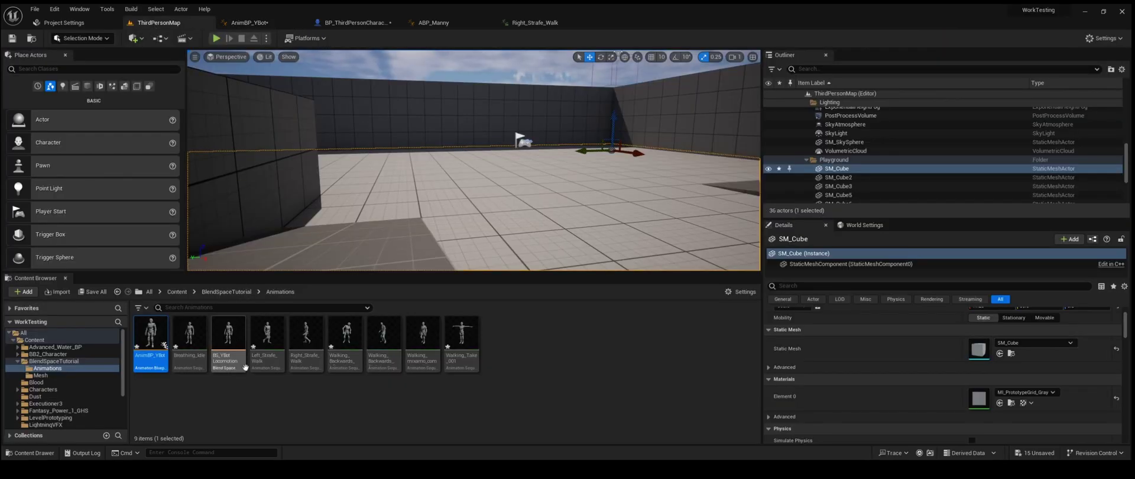
Clear the Content Browser selection and open the BS_YBotLocomotion blend space.
click(329, 401)
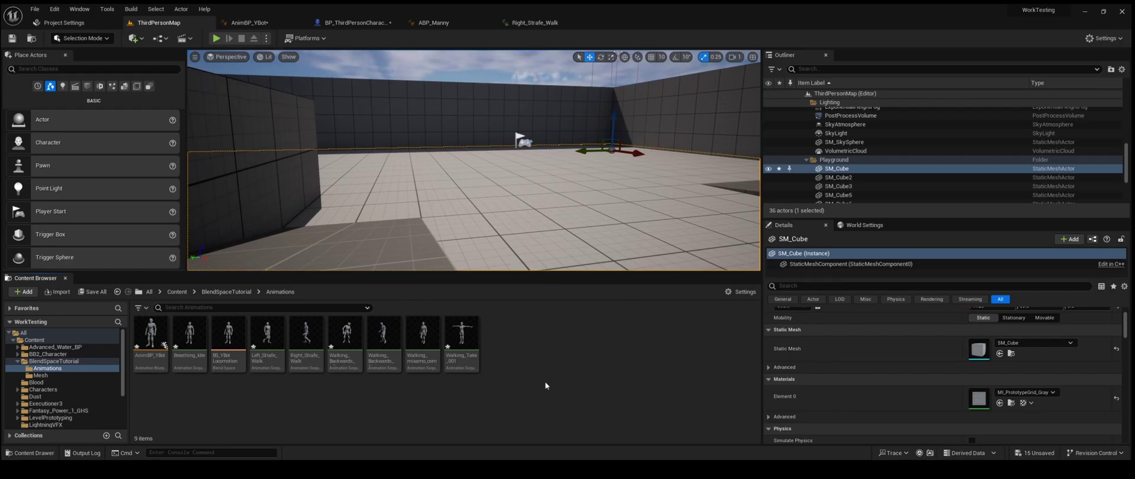
double_click(228, 340)
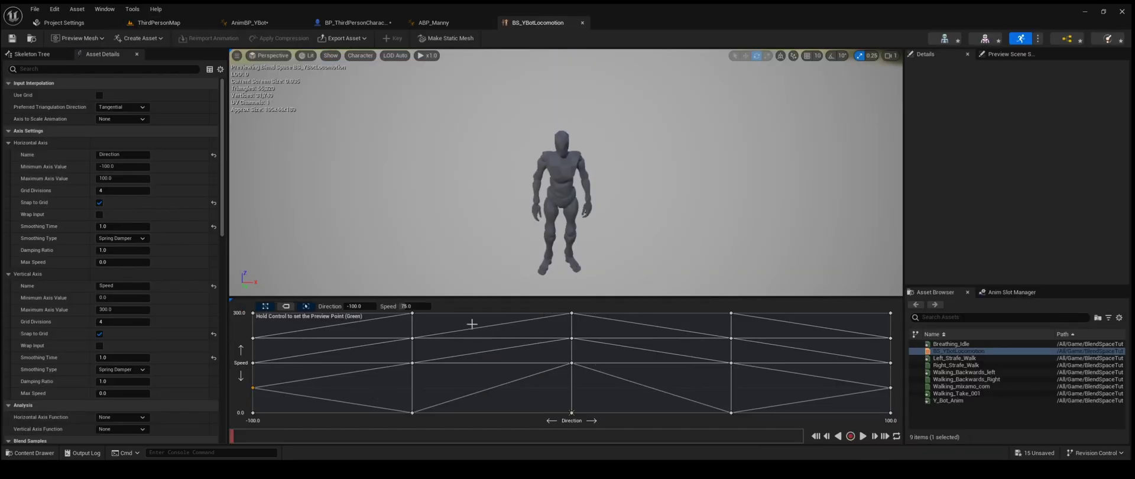
click(9, 142)
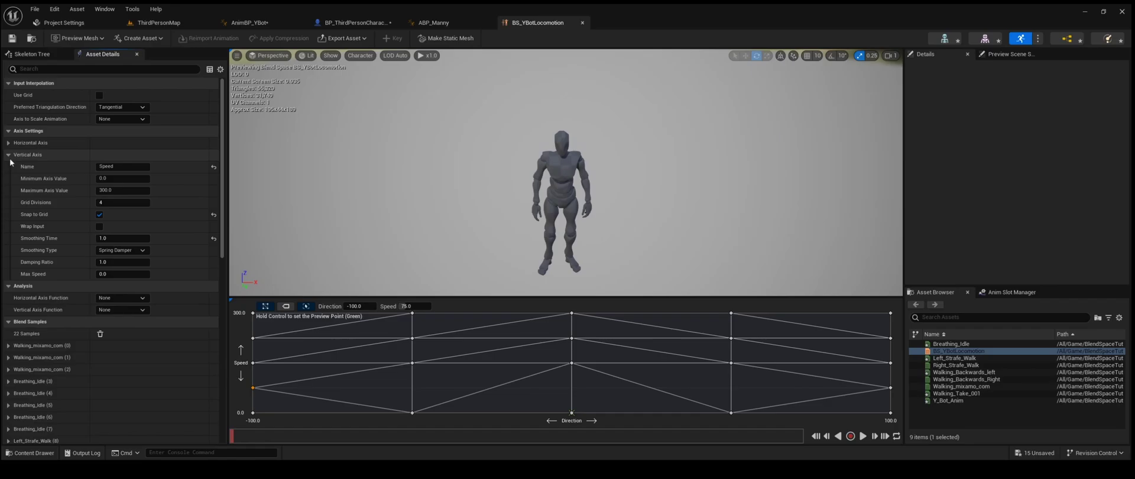
click(8, 154)
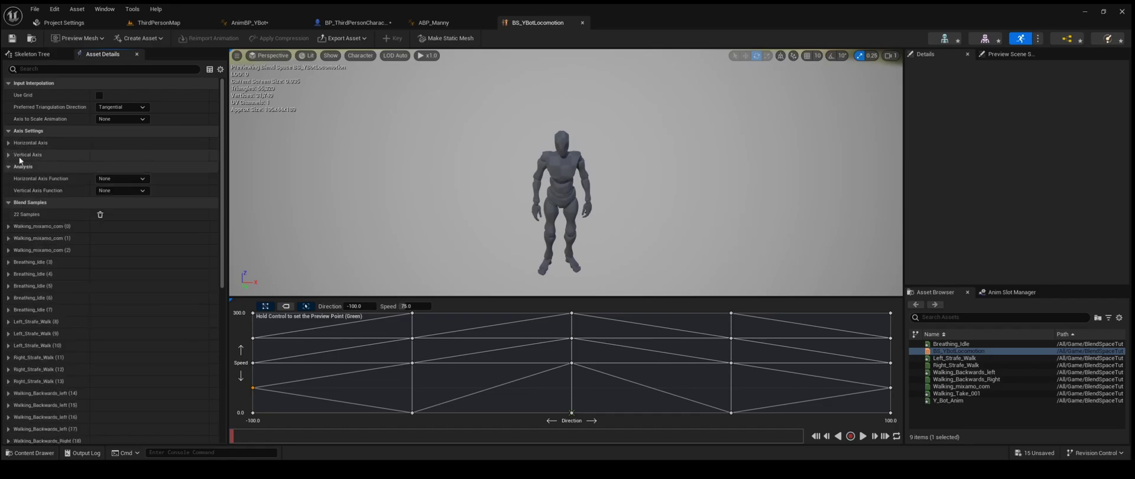
click(25, 144)
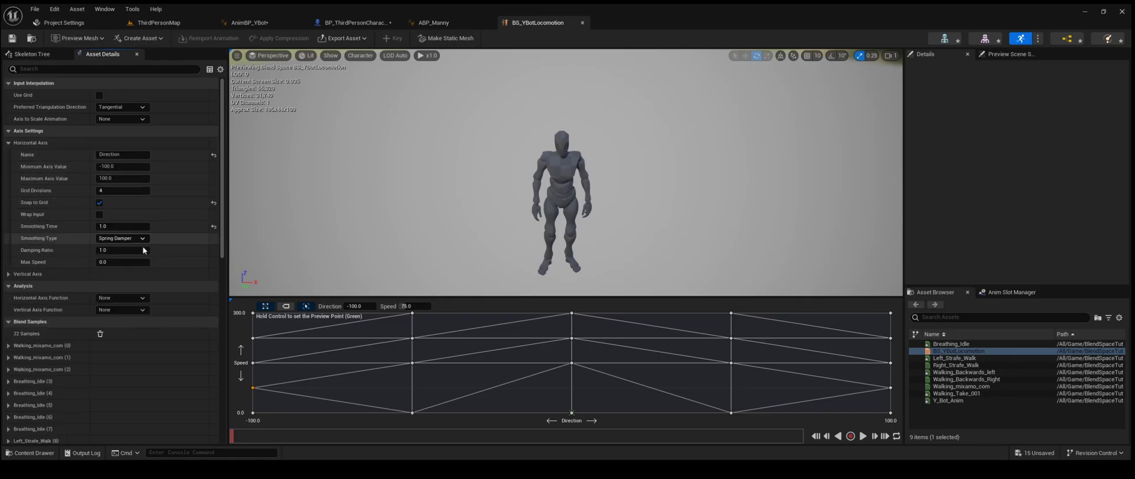
click(8, 274)
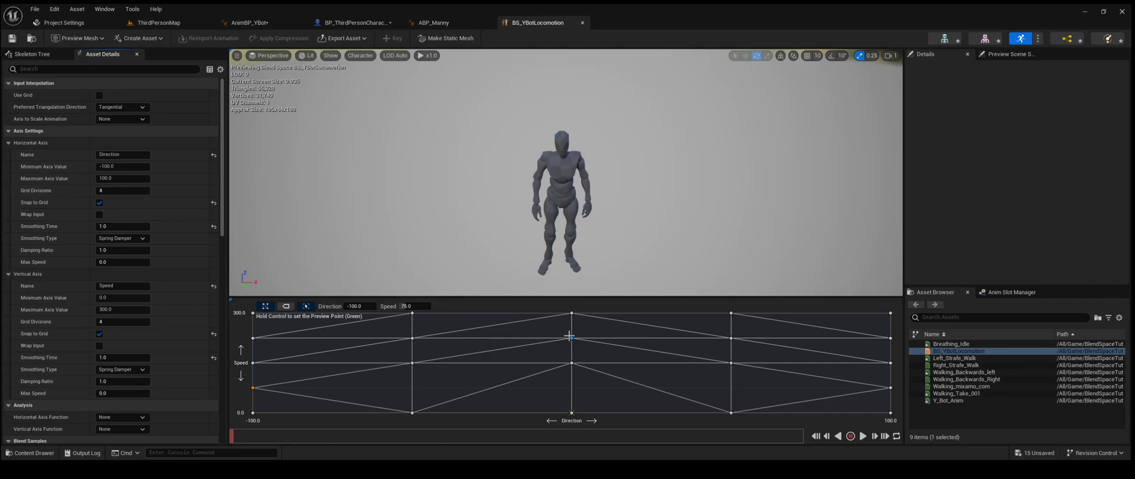
key(ctrl)
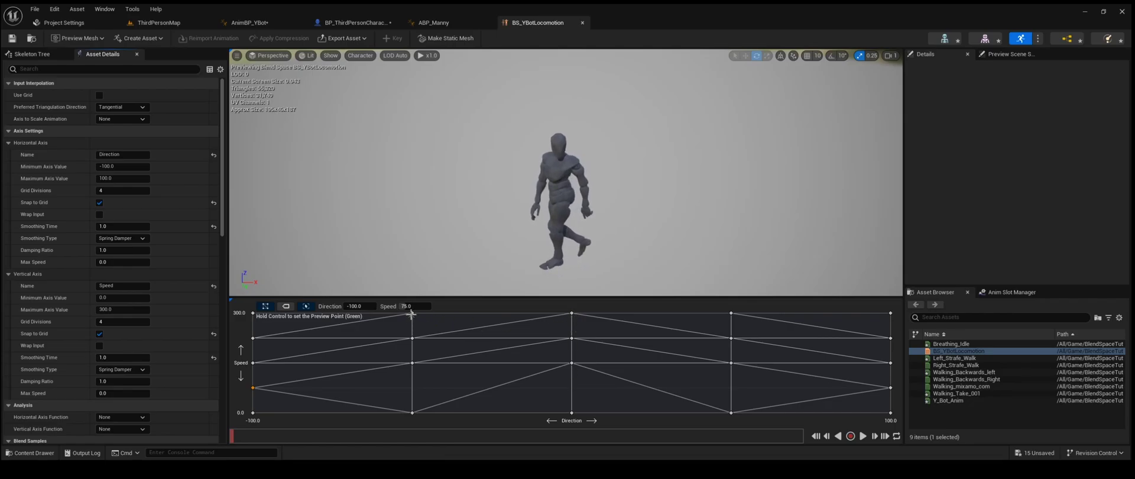
key(ctrl)
key(ctrl)
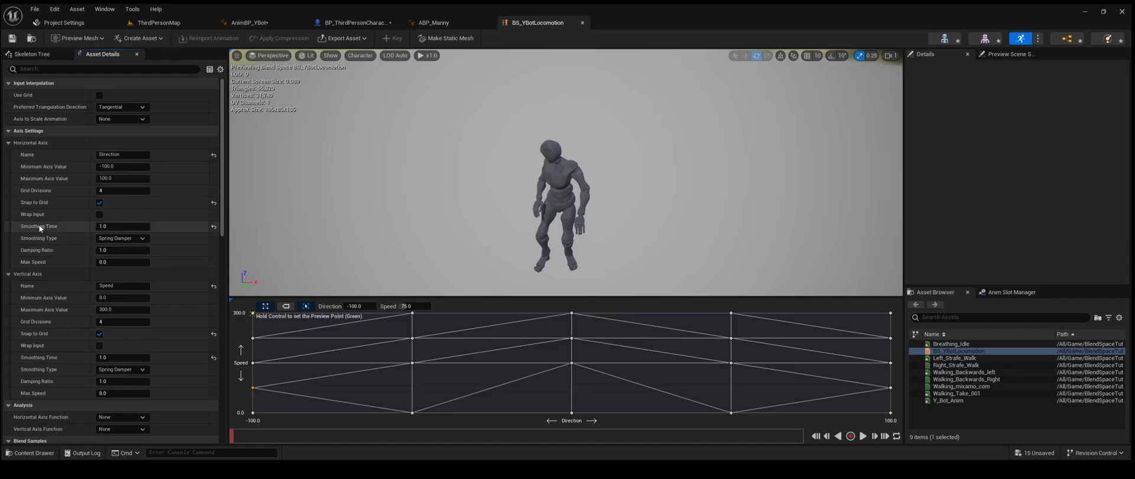
Set horizontal and vertical axis Smoothing Time to 0 and save the blend space.
click(110, 226)
text(0)
key(Return)
click(12, 38)
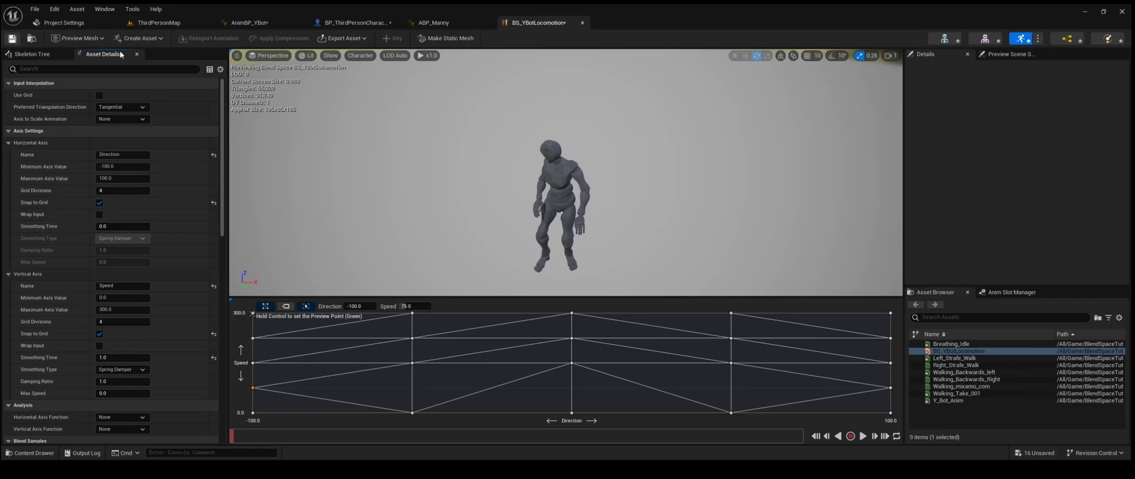
click(129, 358)
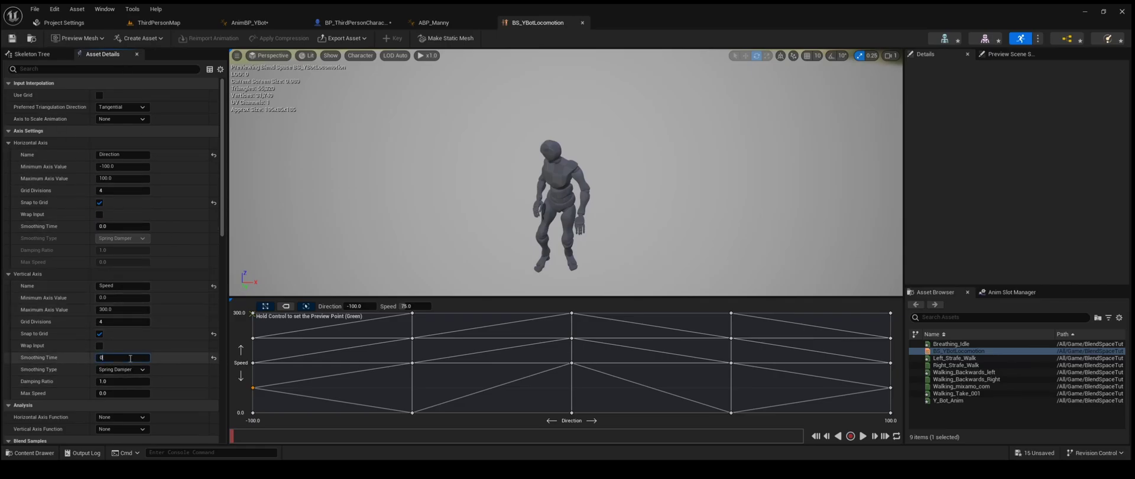
text(0)
key(Return)
click(12, 38)
Play-test the character in ThirdPersonMap, walking around, then stop the test.
click(158, 23)
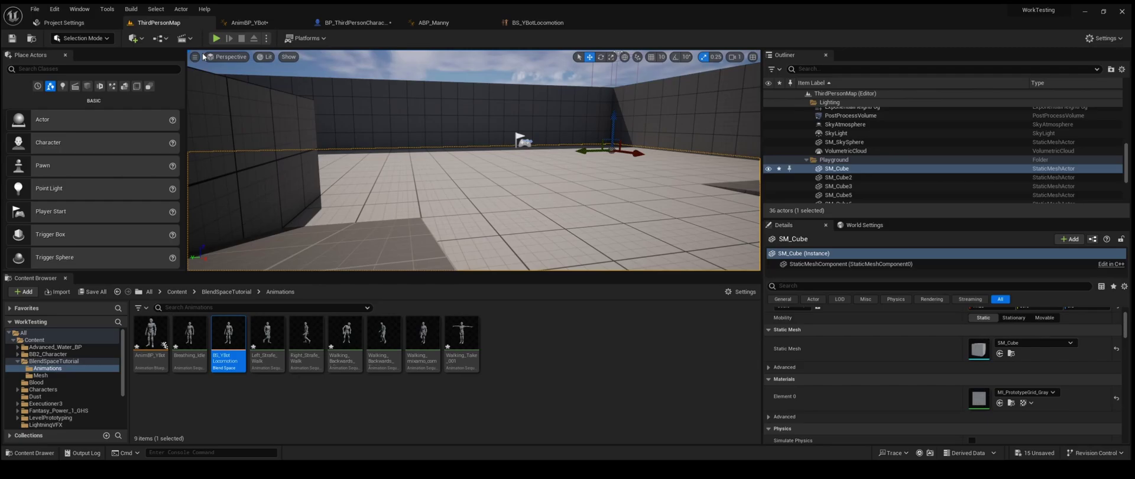
click(217, 38)
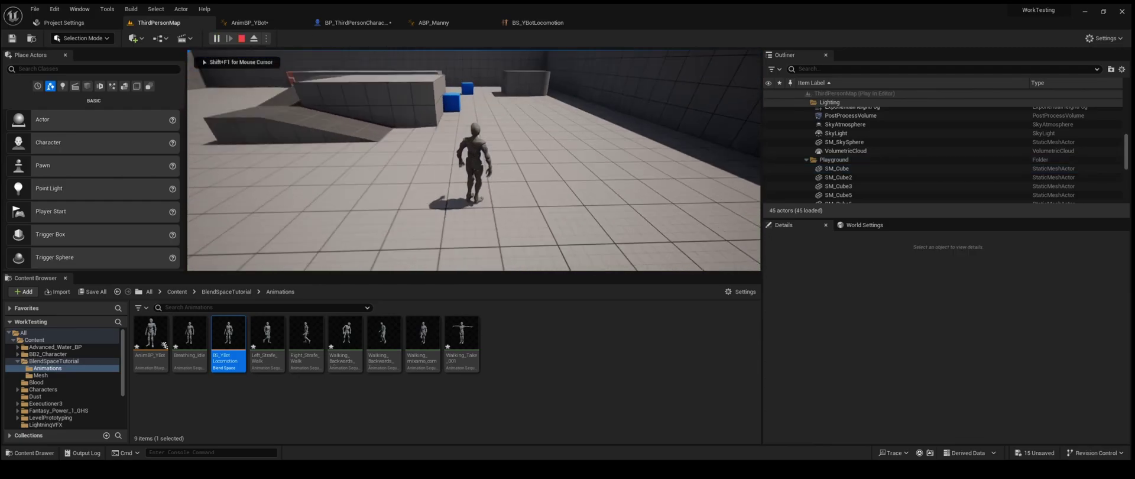
key(w)
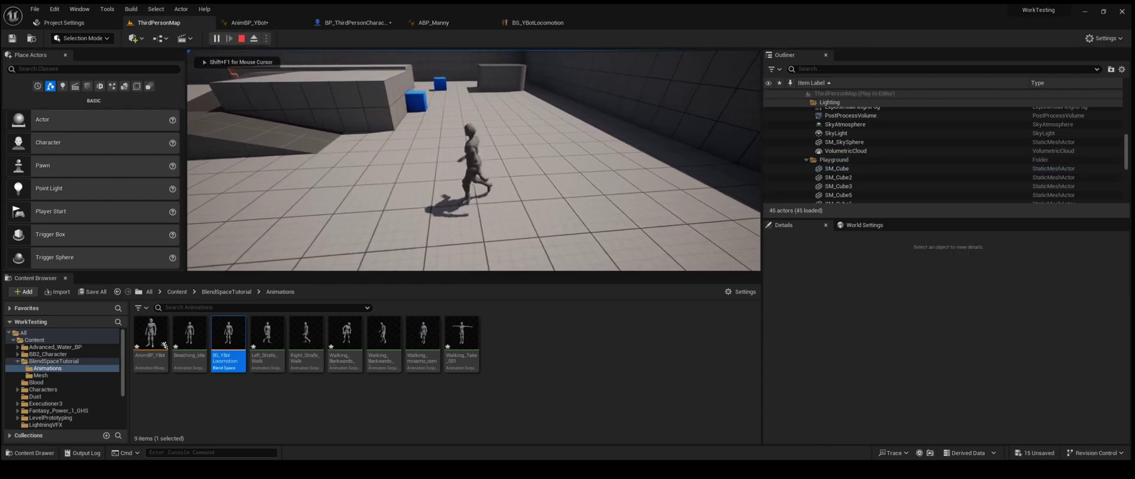
key(Escape)
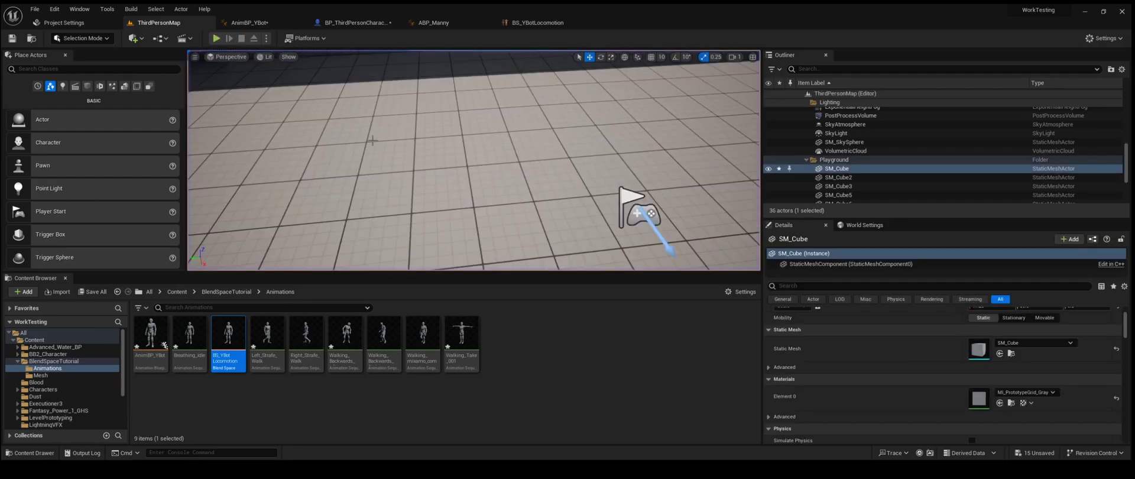
In BS_YBotLocomotion, set Horizontal and Vertical Axis Smoothing Time back to 1.0.
click(558, 24)
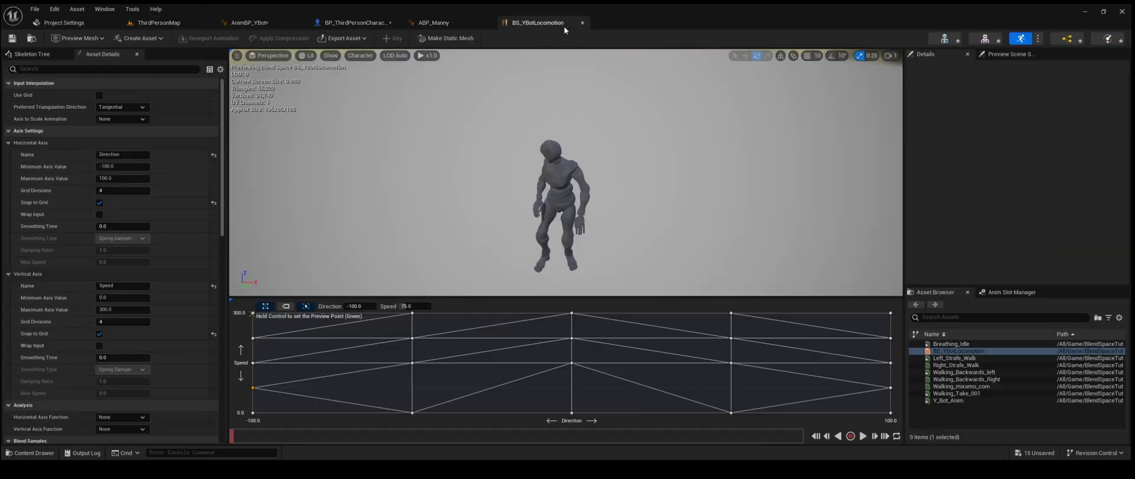
click(113, 224)
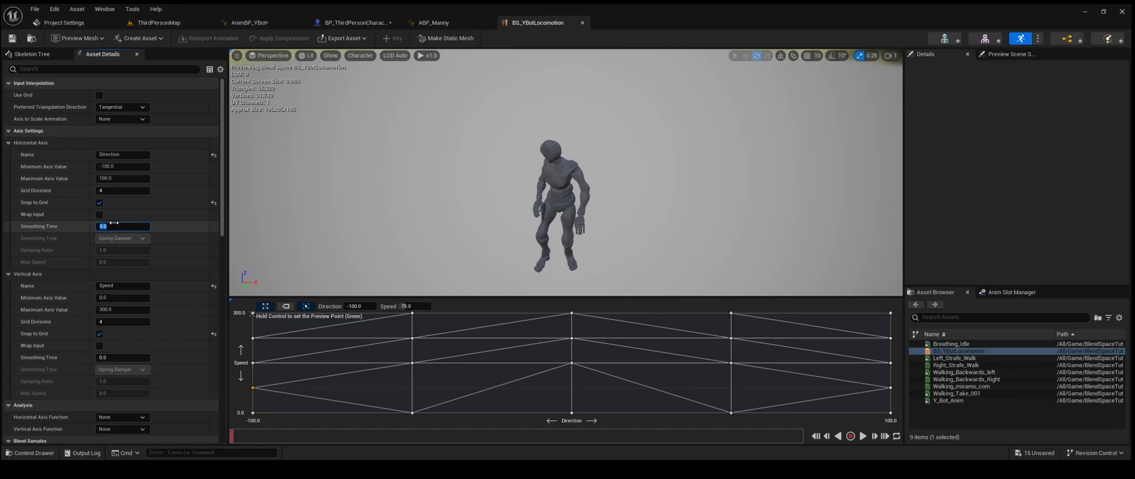
text(1.0)
click(123, 357)
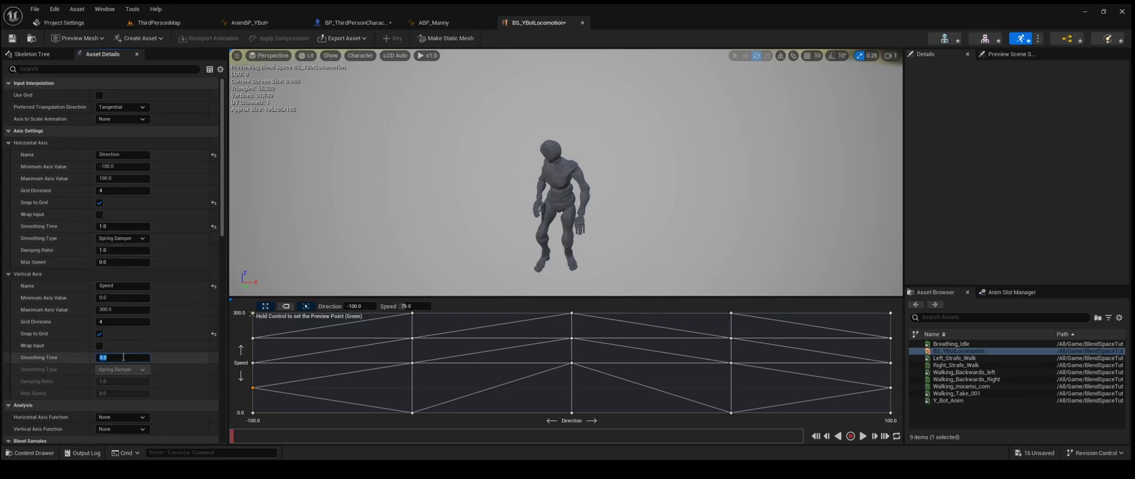
text(1.0)
key(Return)
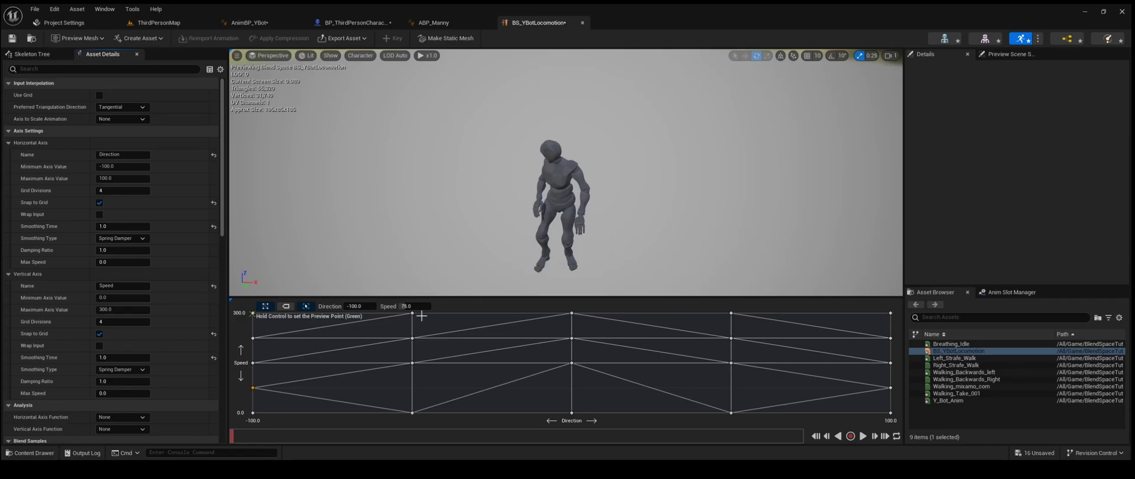
Delete the samples in the Direction 0, -50 and 50 columns.
click(572, 337)
key(Delete)
key(Delete)
click(572, 362)
key(Delete)
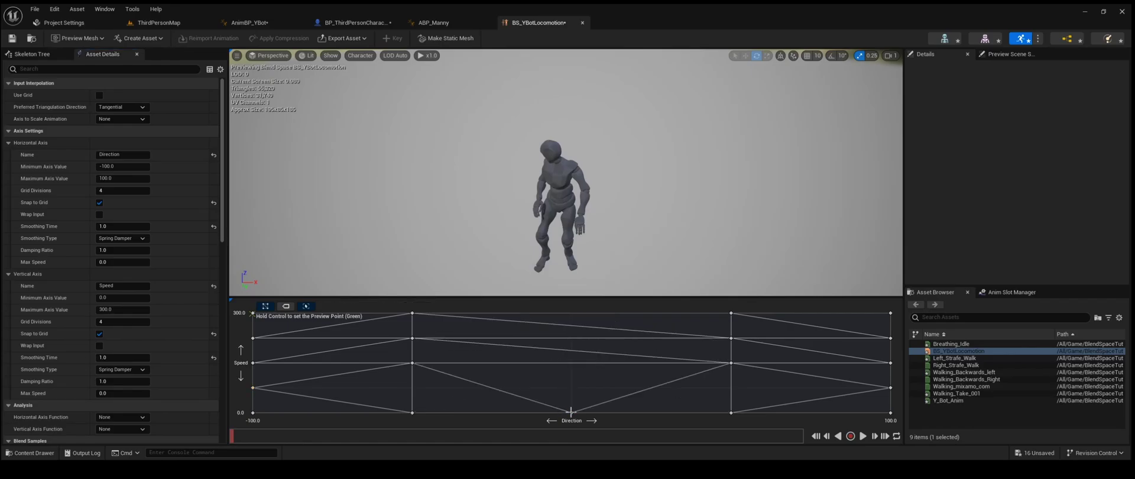
click(572, 412)
key(Delete)
click(412, 362)
key(Delete)
click(412, 338)
key(Delete)
click(412, 313)
key(Delete)
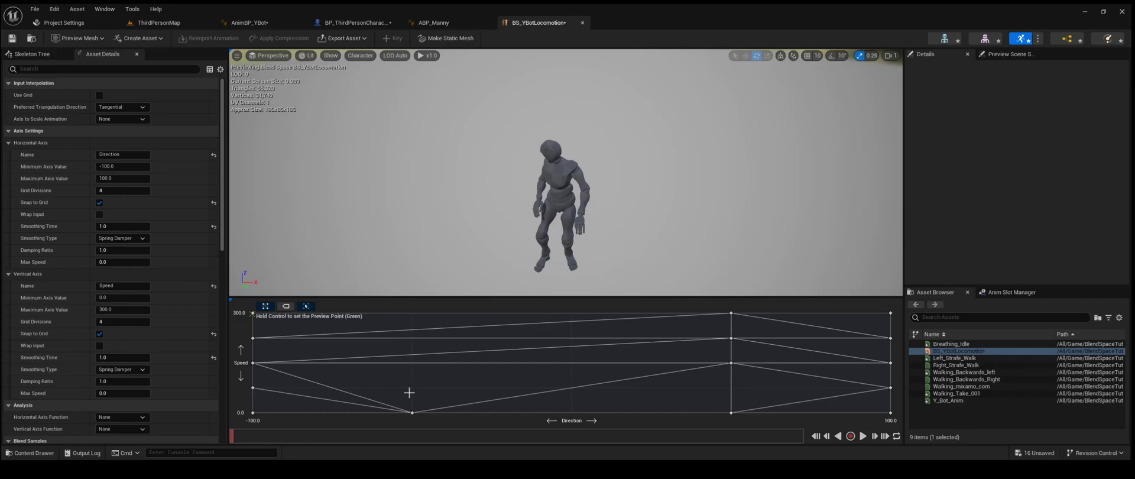
click(412, 412)
key(Delete)
click(731, 412)
key(Delete)
click(731, 363)
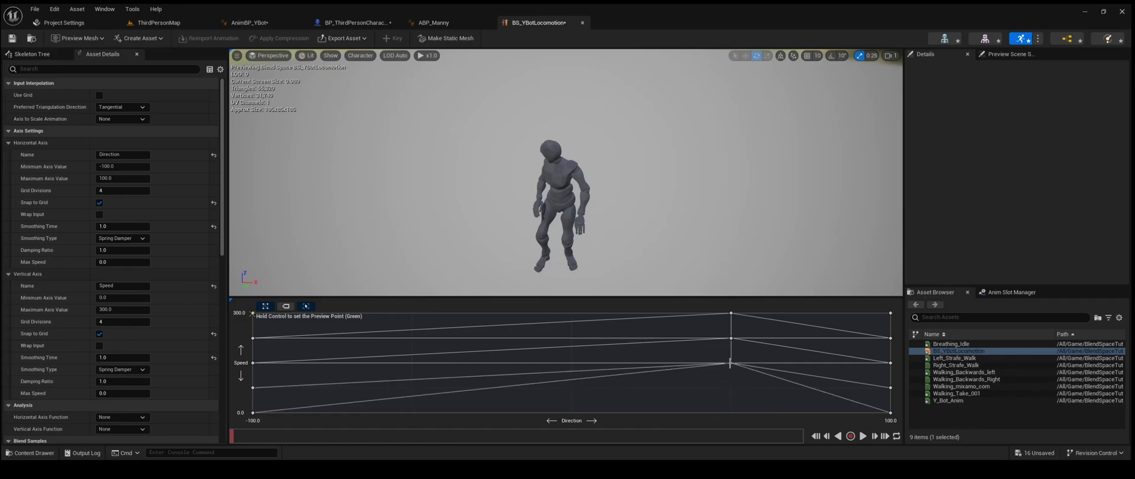
Delete the remaining samples in the Direction 100 and -100 columns.
key(Delete)
click(731, 337)
key(Delete)
click(731, 313)
key(Delete)
click(889, 311)
key(Delete)
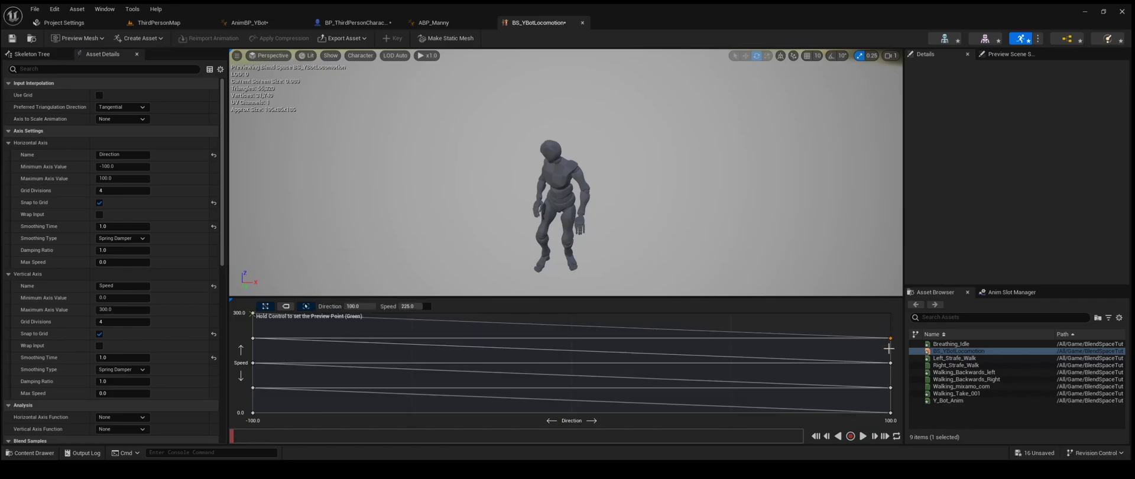
click(891, 338)
key(Delete)
click(891, 363)
key(Delete)
click(891, 387)
key(Delete)
click(253, 412)
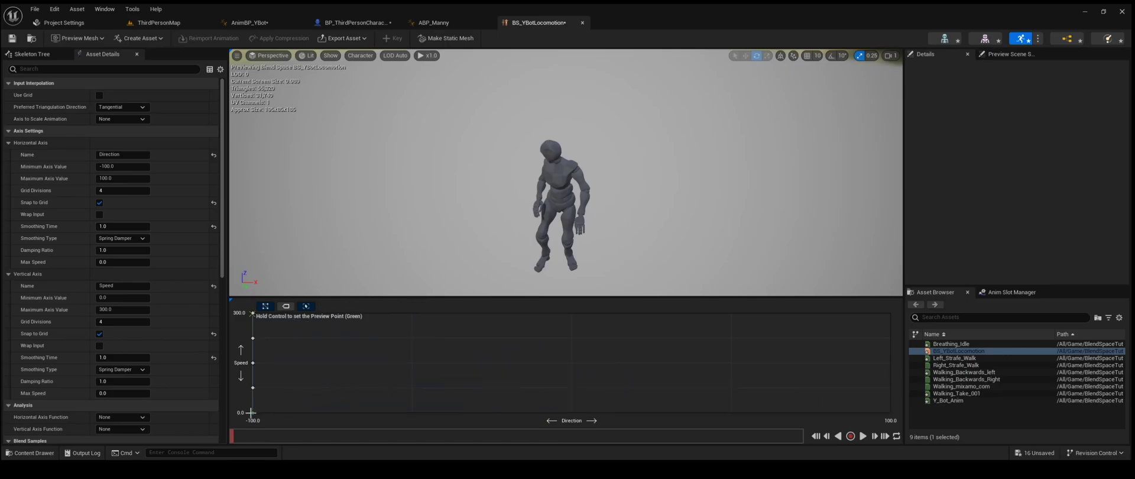
key(Delete)
click(253, 387)
key(Delete)
click(253, 362)
key(Delete)
click(253, 338)
key(Delete)
click(253, 313)
key(Delete)
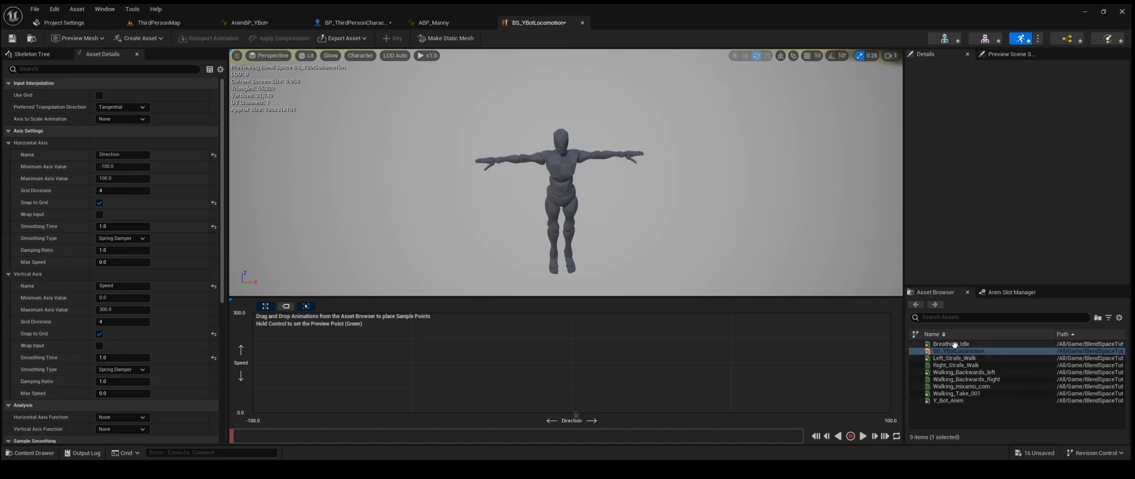
Place Breathing_Idle samples along Speed 0 at Directions 0, 50, 100 and -100.
click(915, 342)
drag(915, 342, 572, 412)
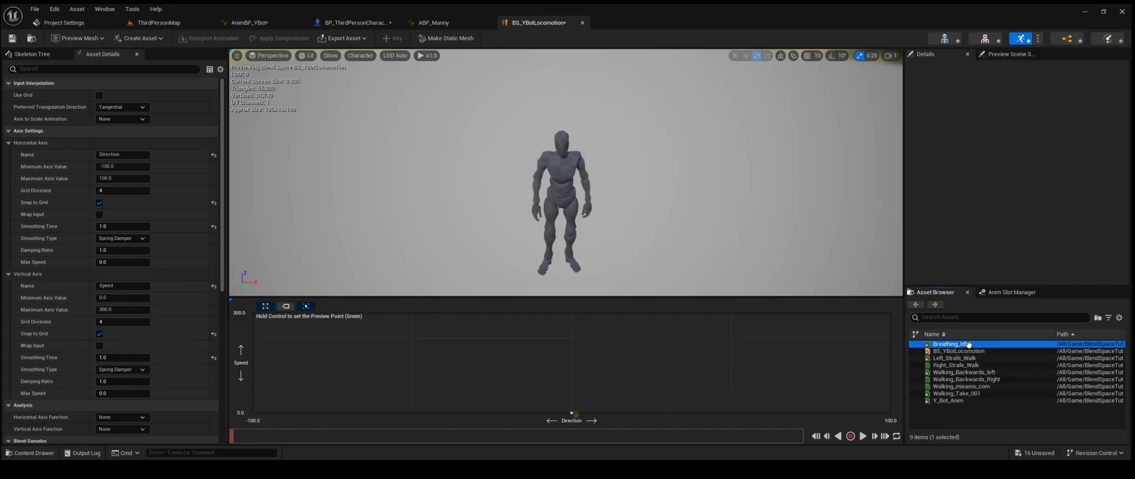
drag(778, 397, 775, 409)
drag(891, 419, 890, 417)
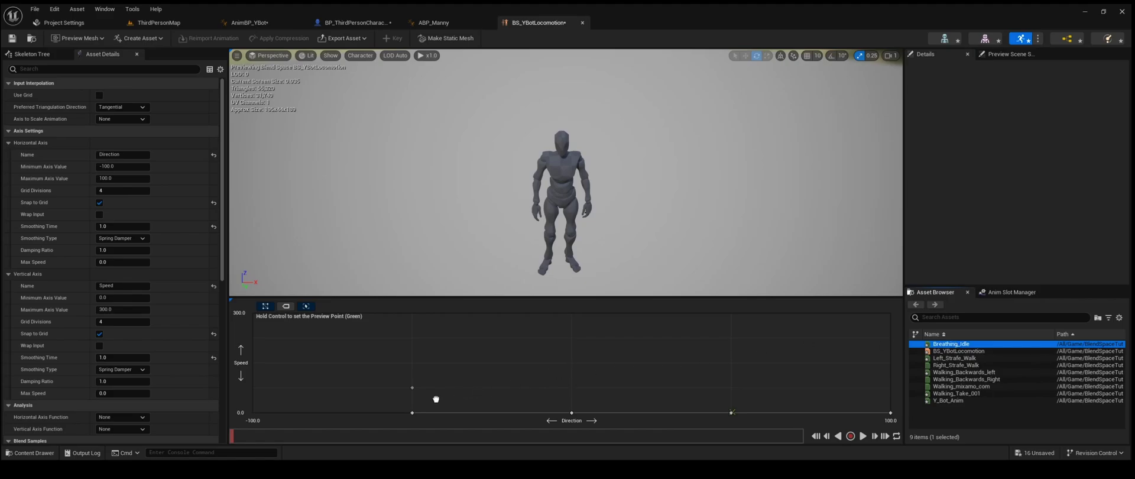
drag(283, 414, 274, 414)
Add Left_Strafe_Walk at Direction 50, Right_Strafe_Walk, and Walking_Backwards_Right at Direction -100, Speed 150.
click(936, 358)
drag(738, 363, 739, 363)
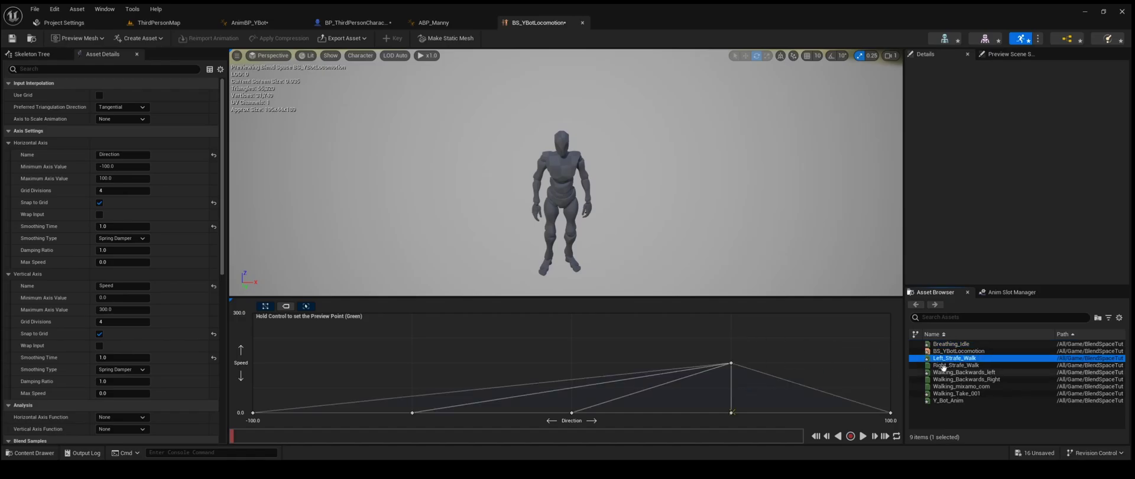
drag(953, 358, 772, 346)
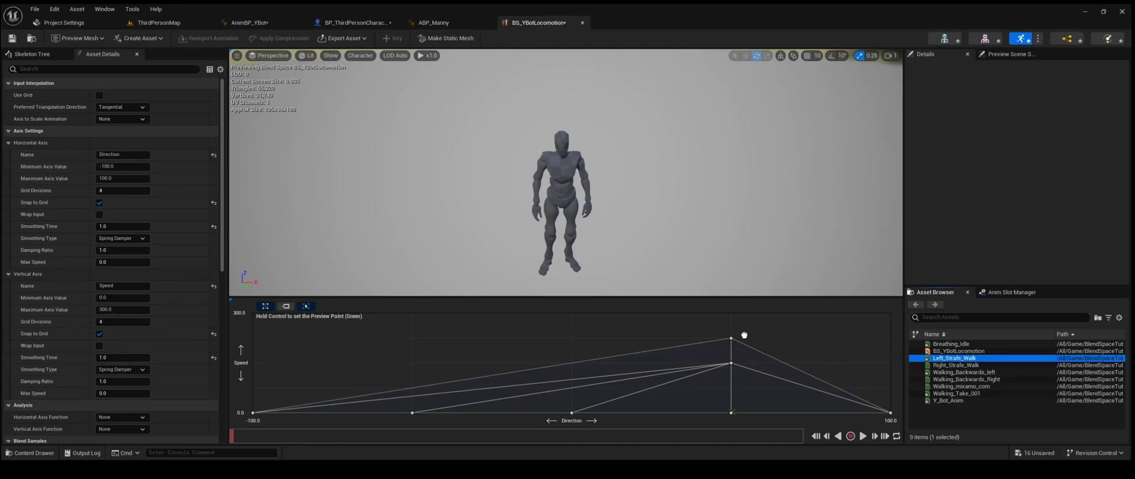
drag(730, 322, 731, 319)
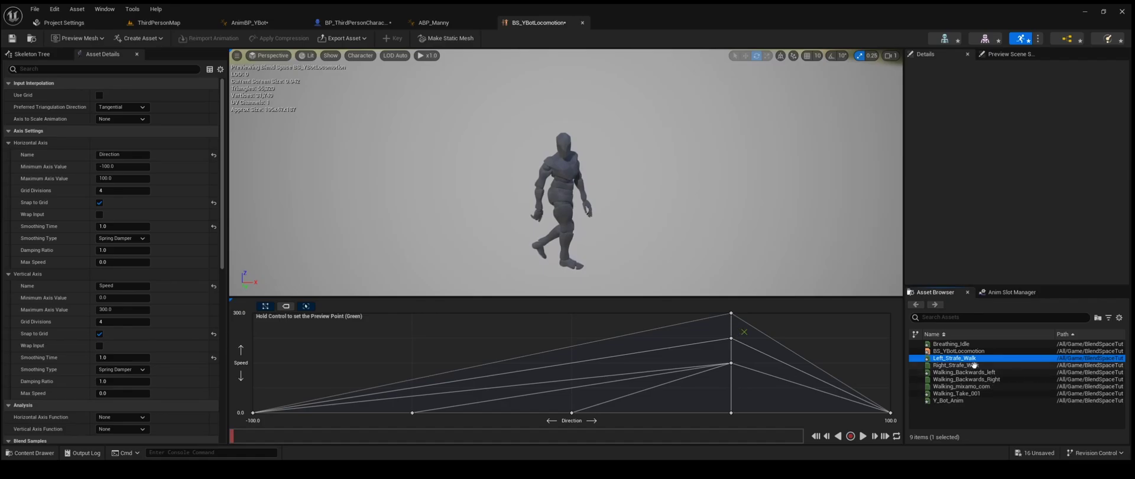
drag(973, 365, 589, 375)
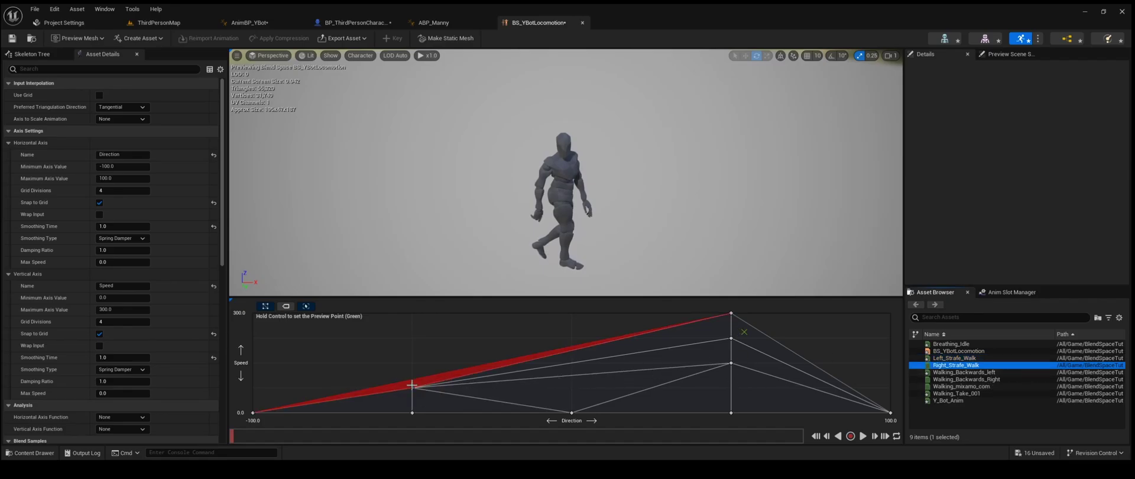
click(410, 383)
drag(410, 379, 412, 313)
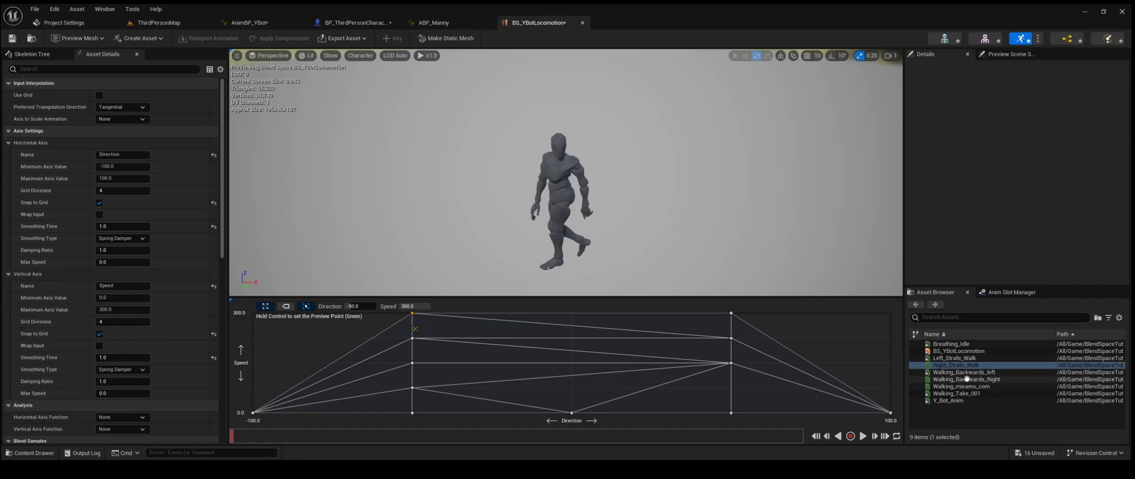
drag(972, 379, 253, 362)
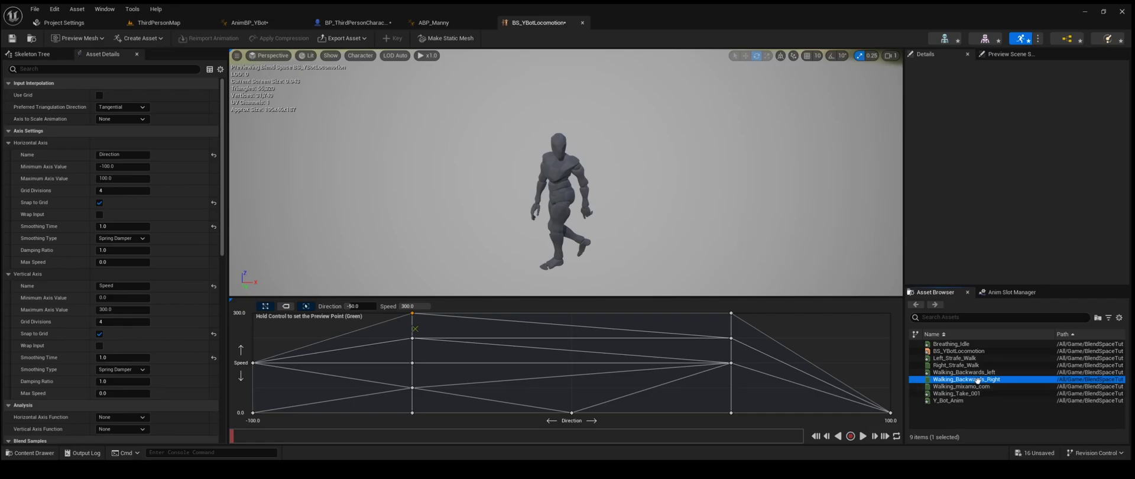
Add a sample at Direction -100, Speed 225 and delete the misplaced sample.
drag(368, 441, 253, 313)
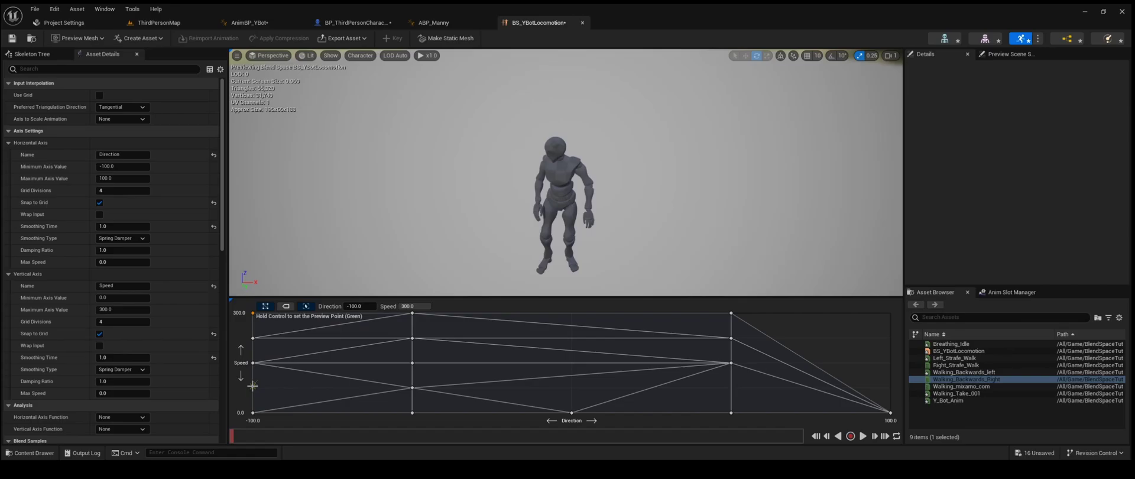
click(412, 387)
key(Delete)
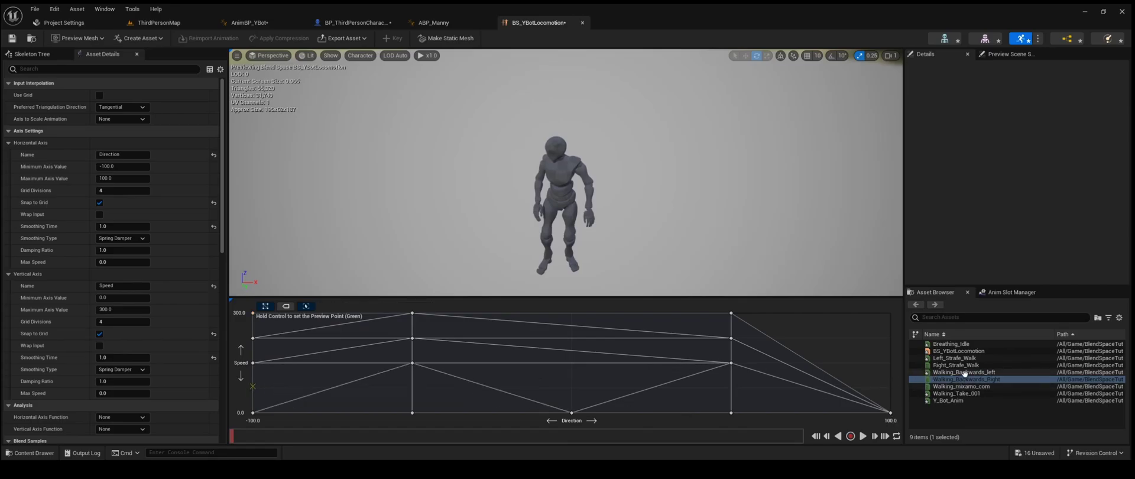
Add Walking_Backwards_left (100, 300) and Walking_mixamo_com (0, 300), move one sample to Speed 75, and save.
drag(963, 372, 890, 314)
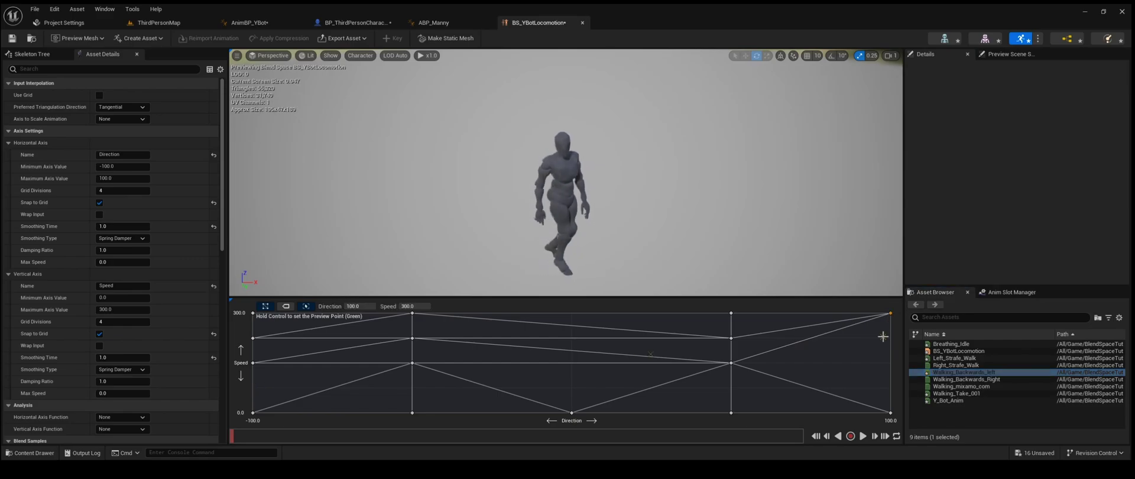
click(891, 362)
drag(888, 384, 888, 389)
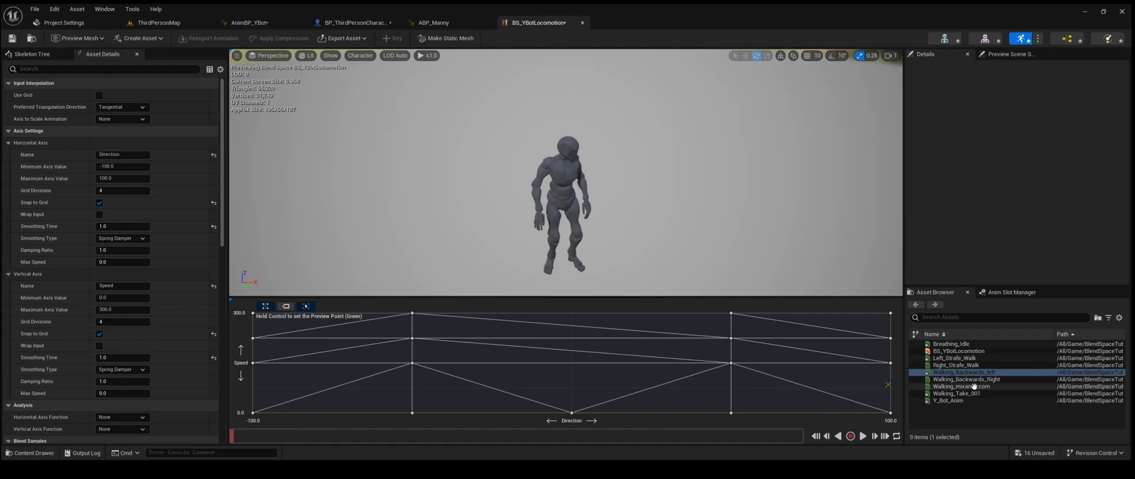
drag(962, 387, 572, 313)
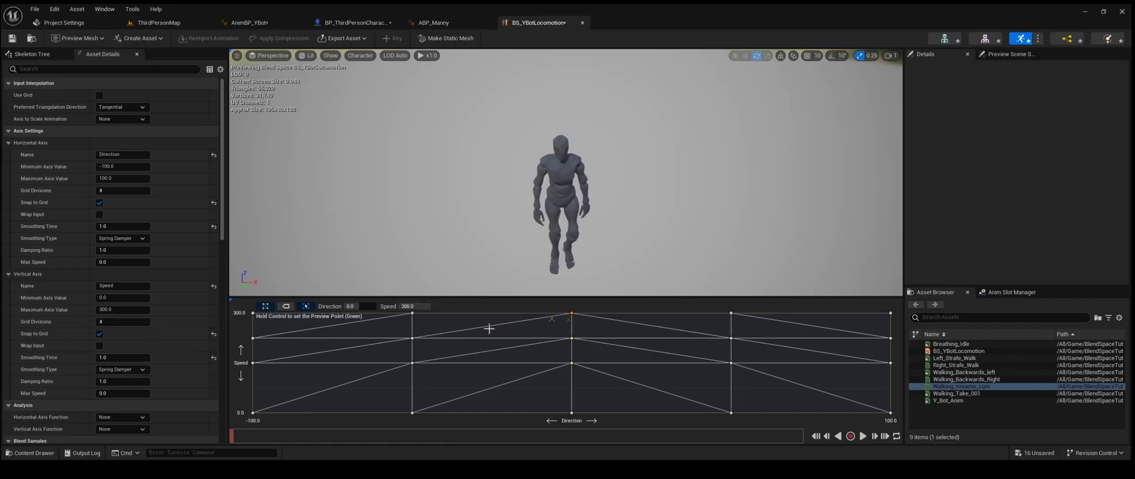
click(12, 38)
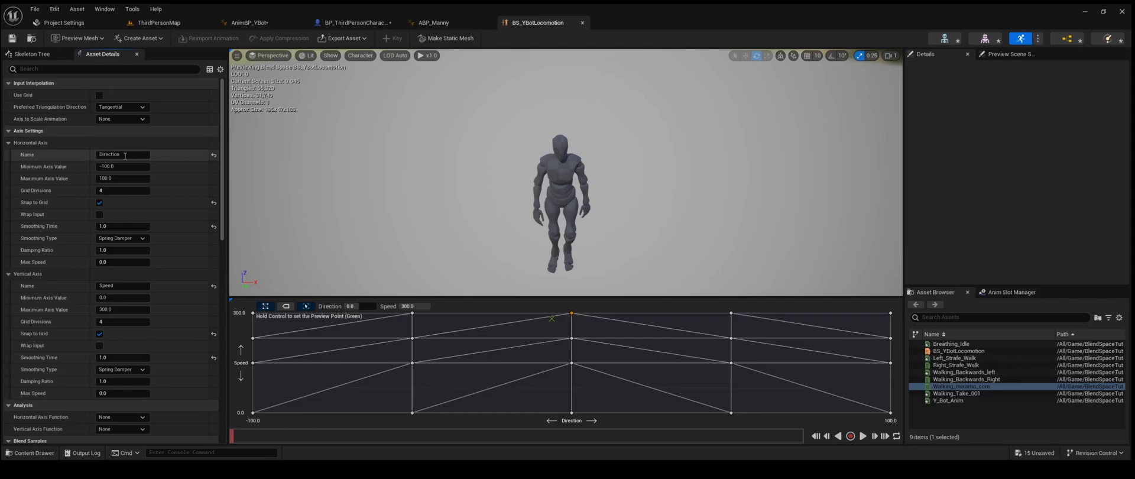
Review AnimBP_YBot's AnimGraph blend space player and the Event Graph computing Speed and Direction.
click(250, 22)
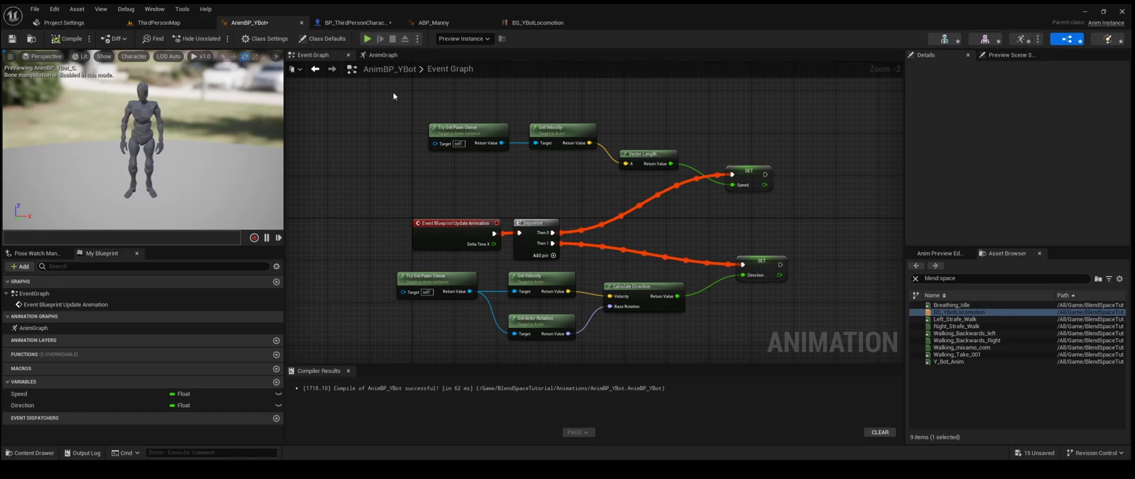
click(383, 55)
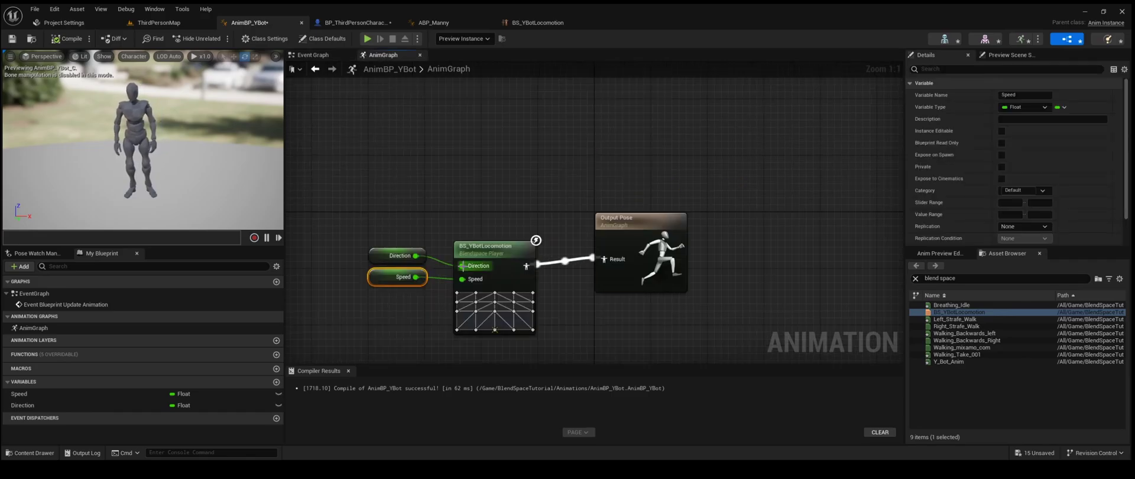
click(536, 23)
click(259, 25)
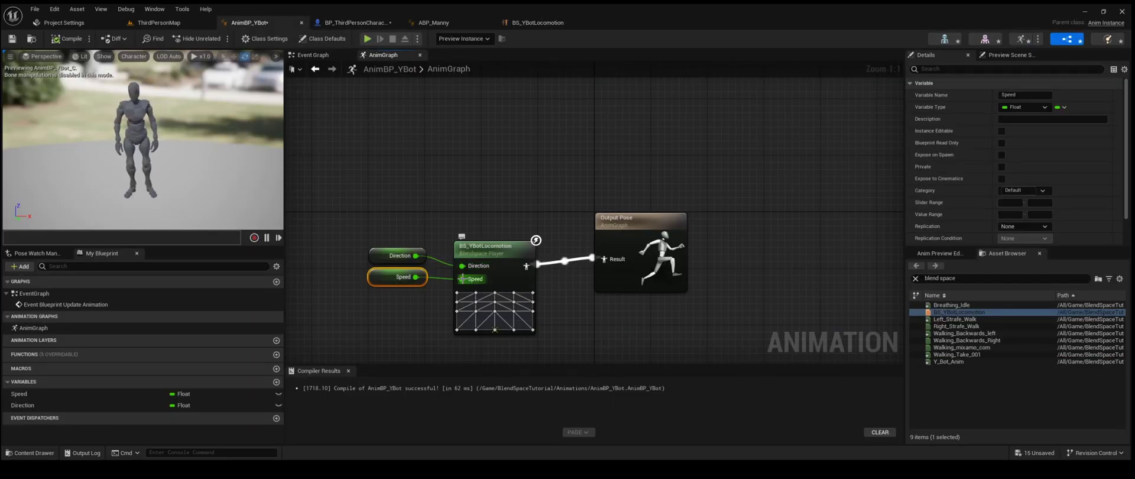
click(313, 56)
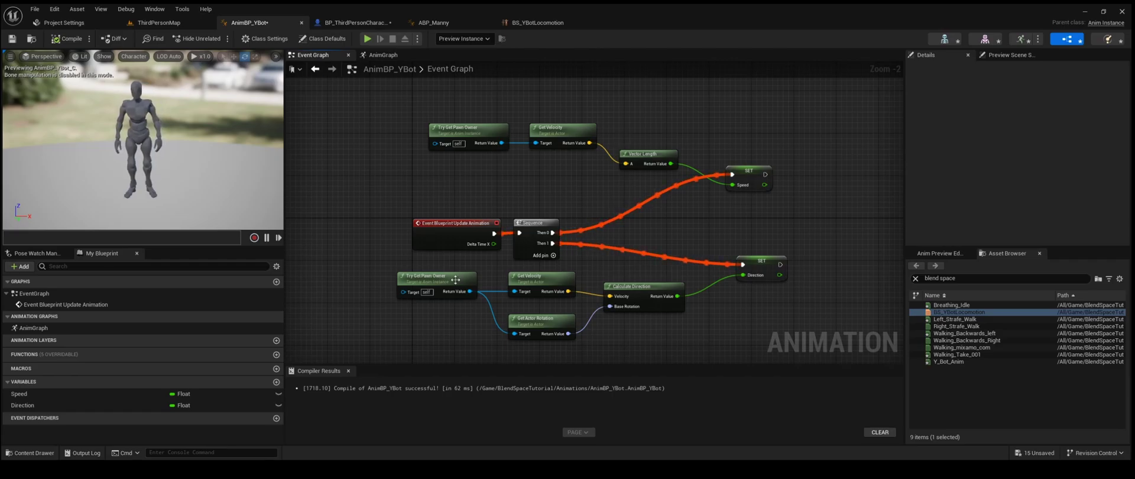
click(383, 55)
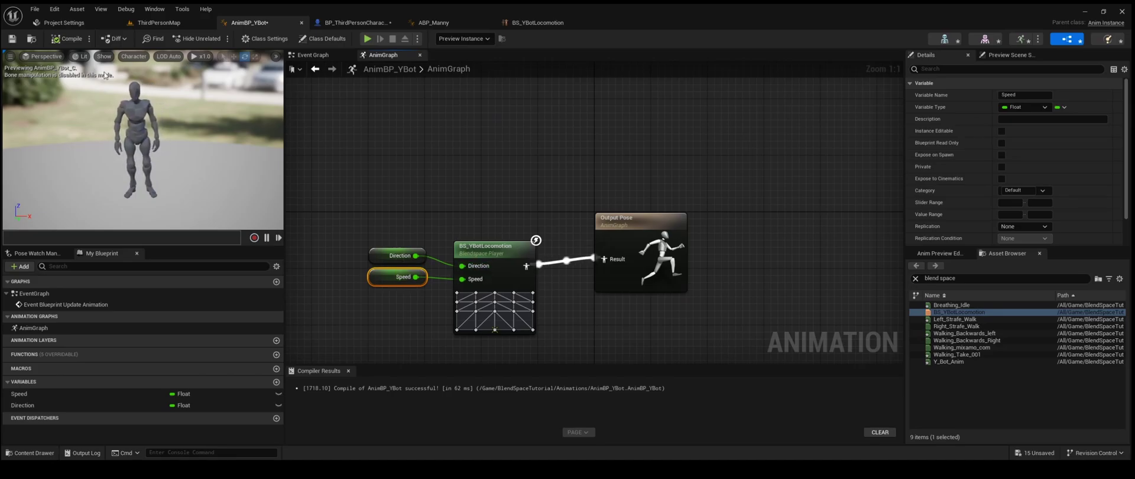
In BP_ThirdPersonCharacter's Character Movement, change Rotation Rate Z to 500, then settle on 320.
click(341, 25)
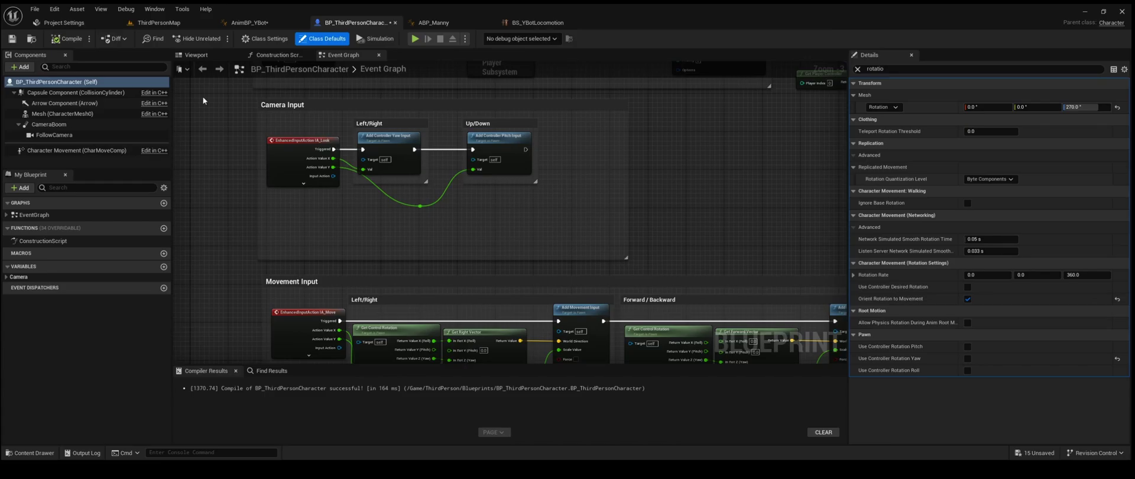
click(70, 151)
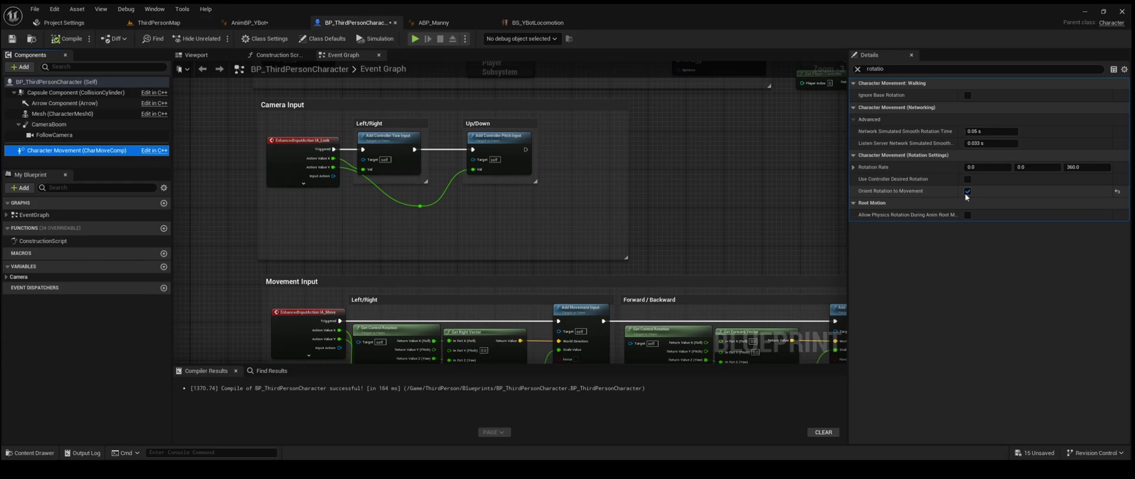
click(1091, 166)
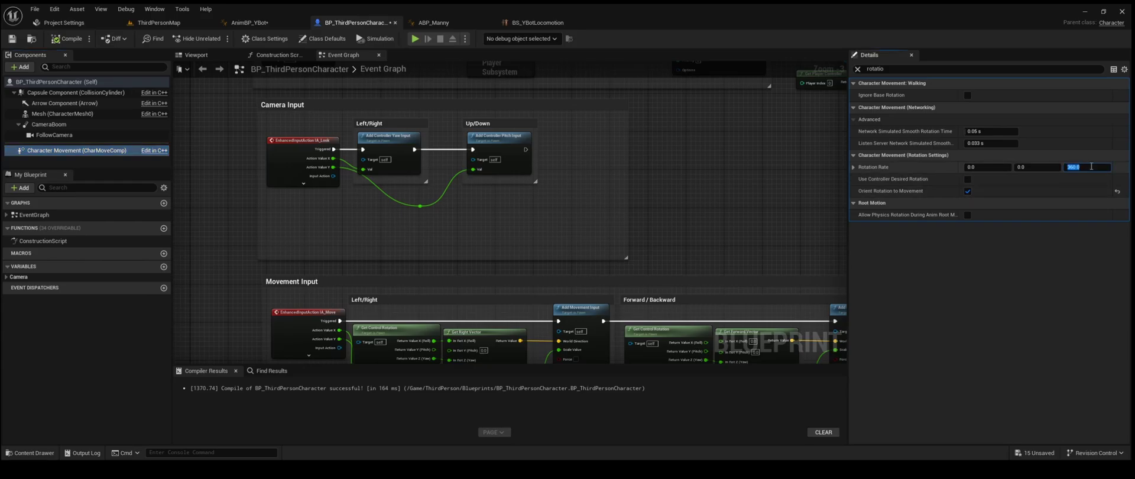
text(500)
key(Return)
text(320)
key(Return)
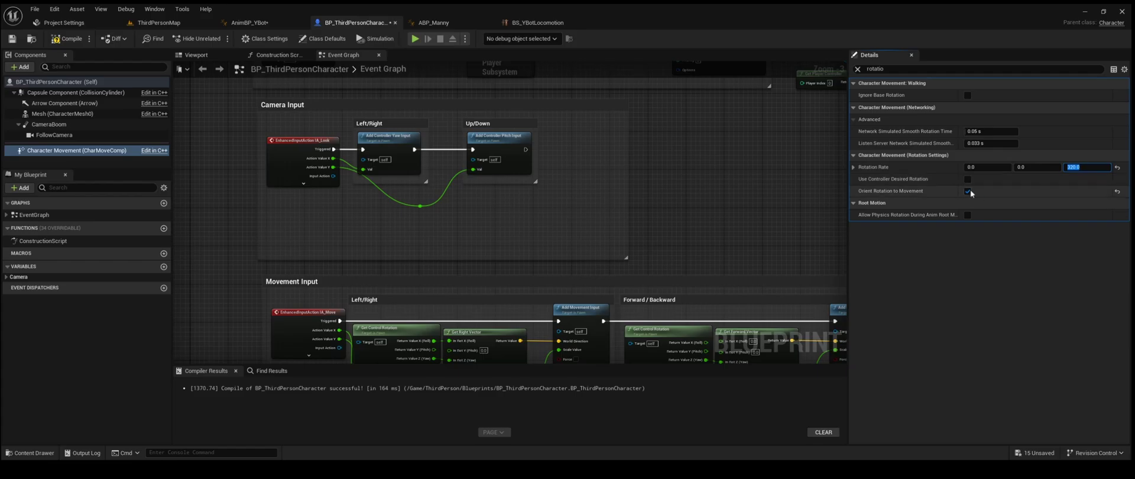
Play-test ThirdPersonMap briefly by walking the character forward, then stop.
click(166, 23)
click(216, 38)
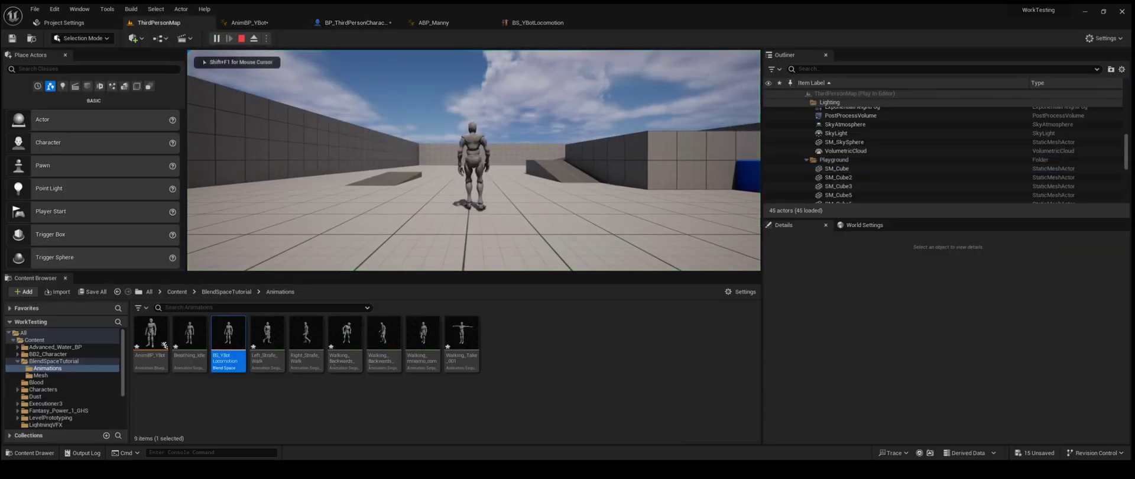
key(w)
key(Escape)
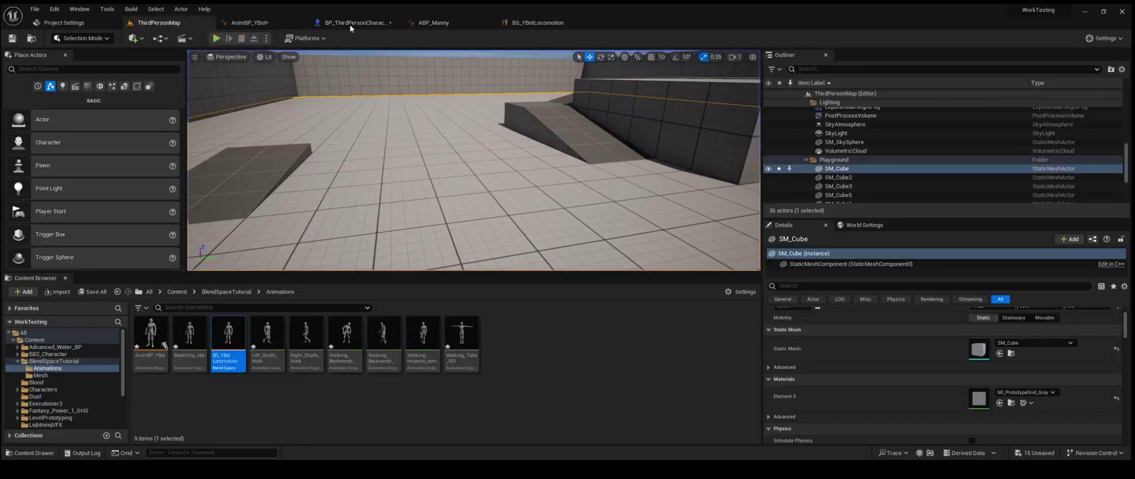
Clear the Details filter, set Max Acceleration to 1200, and return to ThirdPersonMap.
click(349, 22)
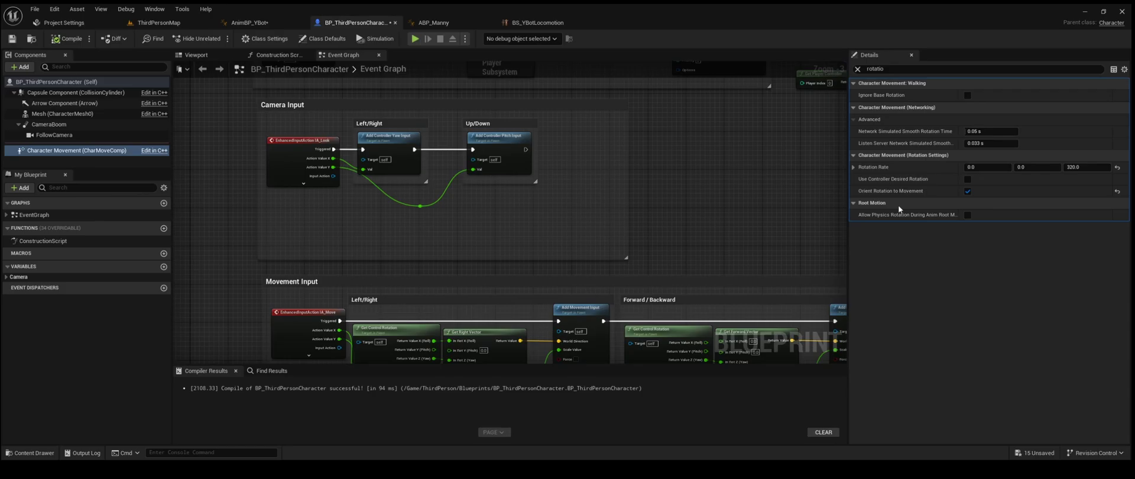
click(857, 69)
click(982, 202)
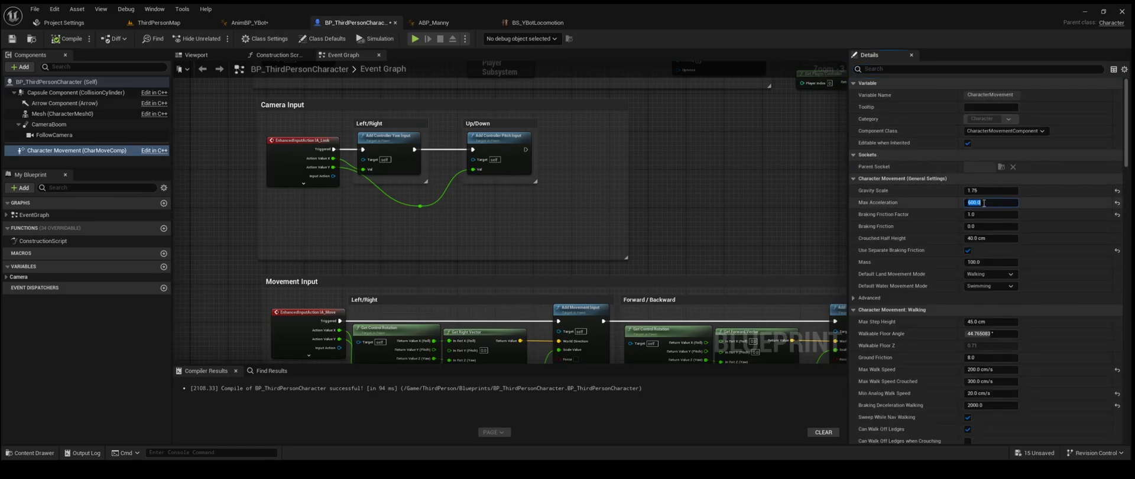
text(1200)
key(Return)
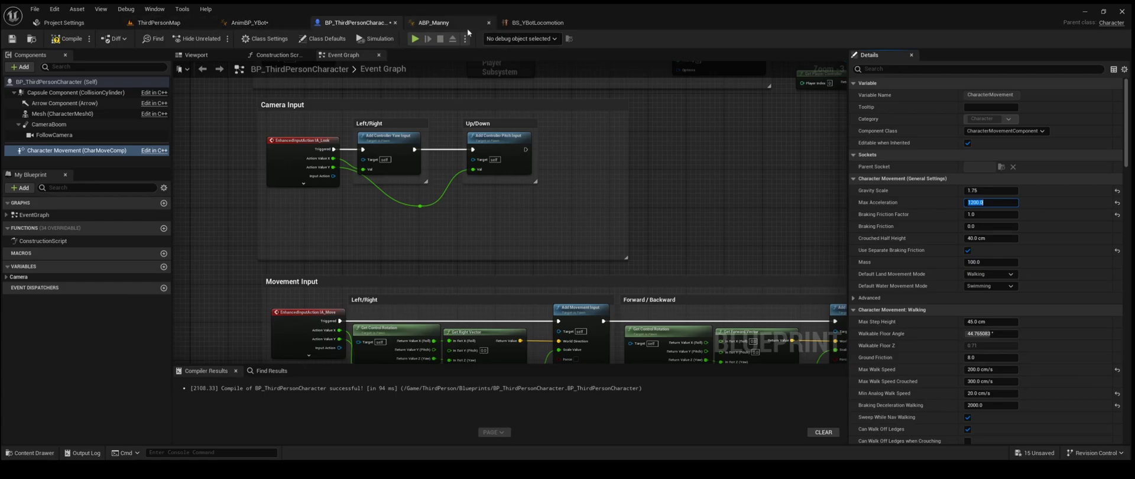
click(519, 22)
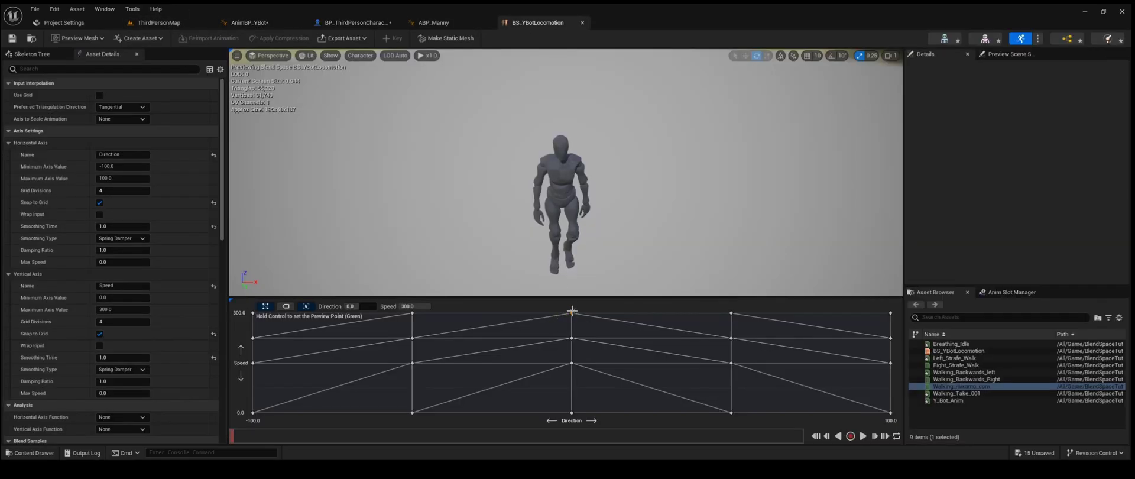
click(165, 24)
key(alt+p)
key(w)
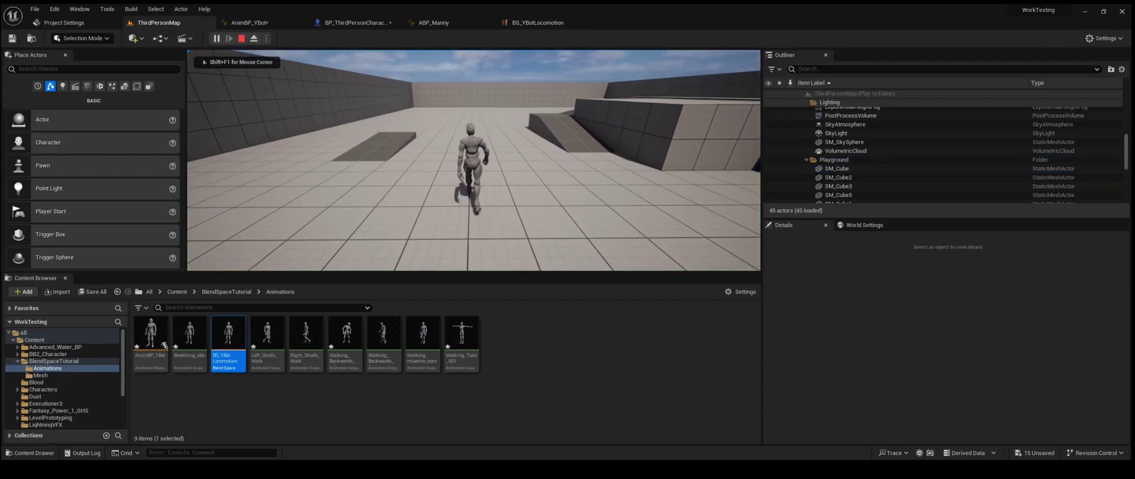
key(d)
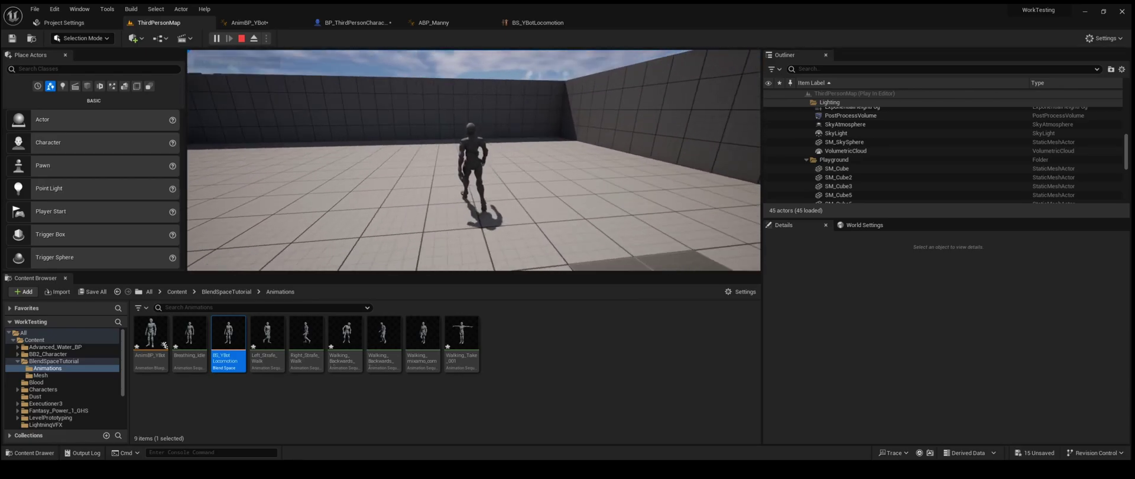
key(a)
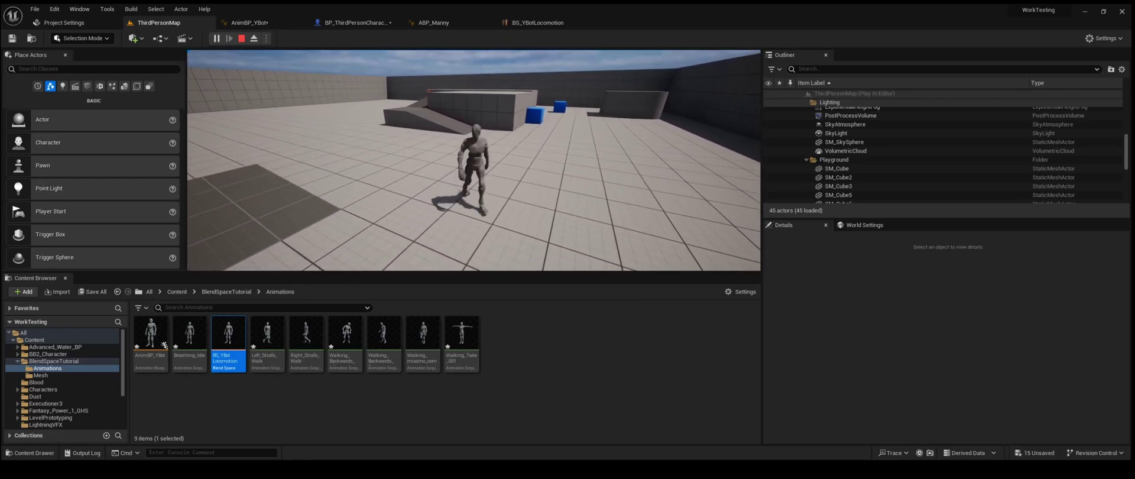
key(d)
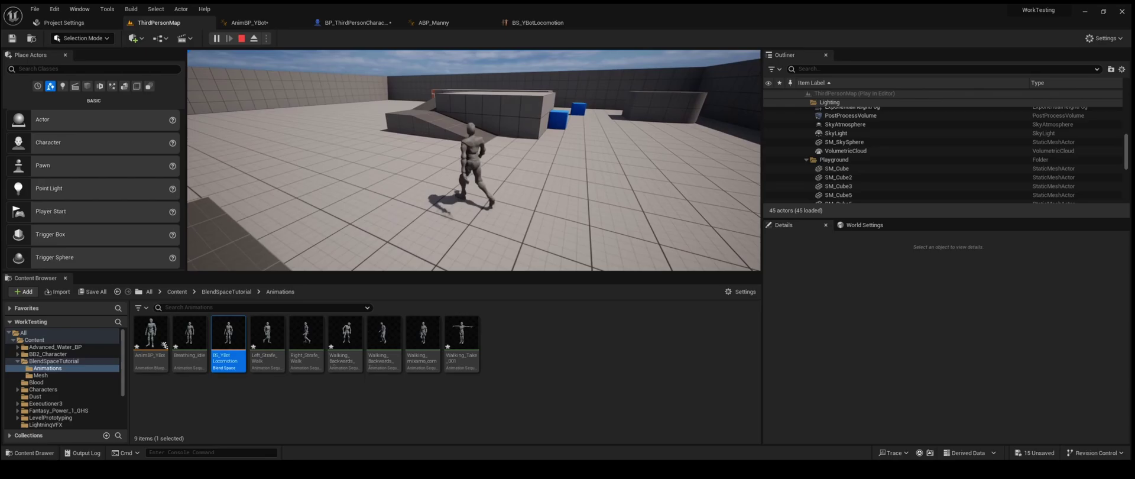
key(w)
key(w)
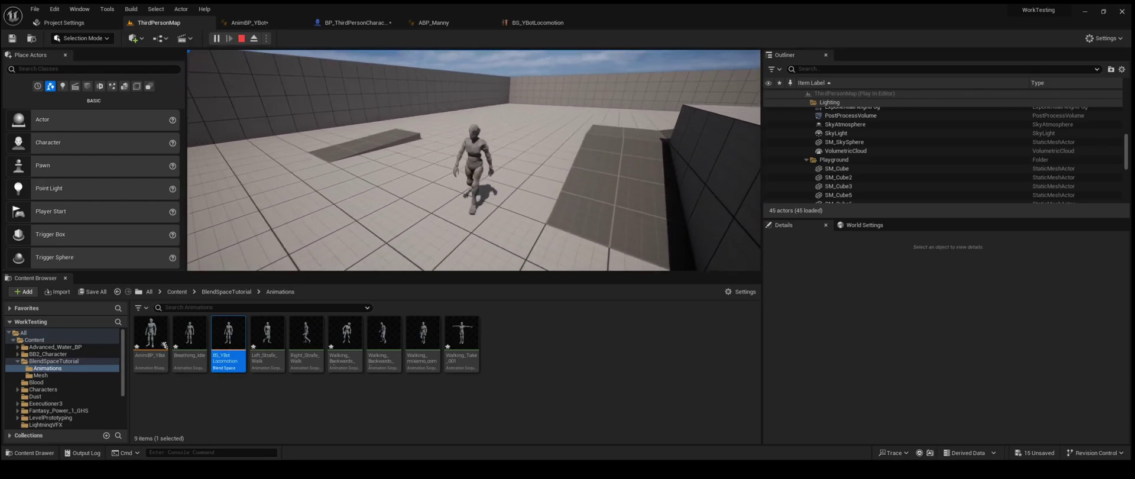